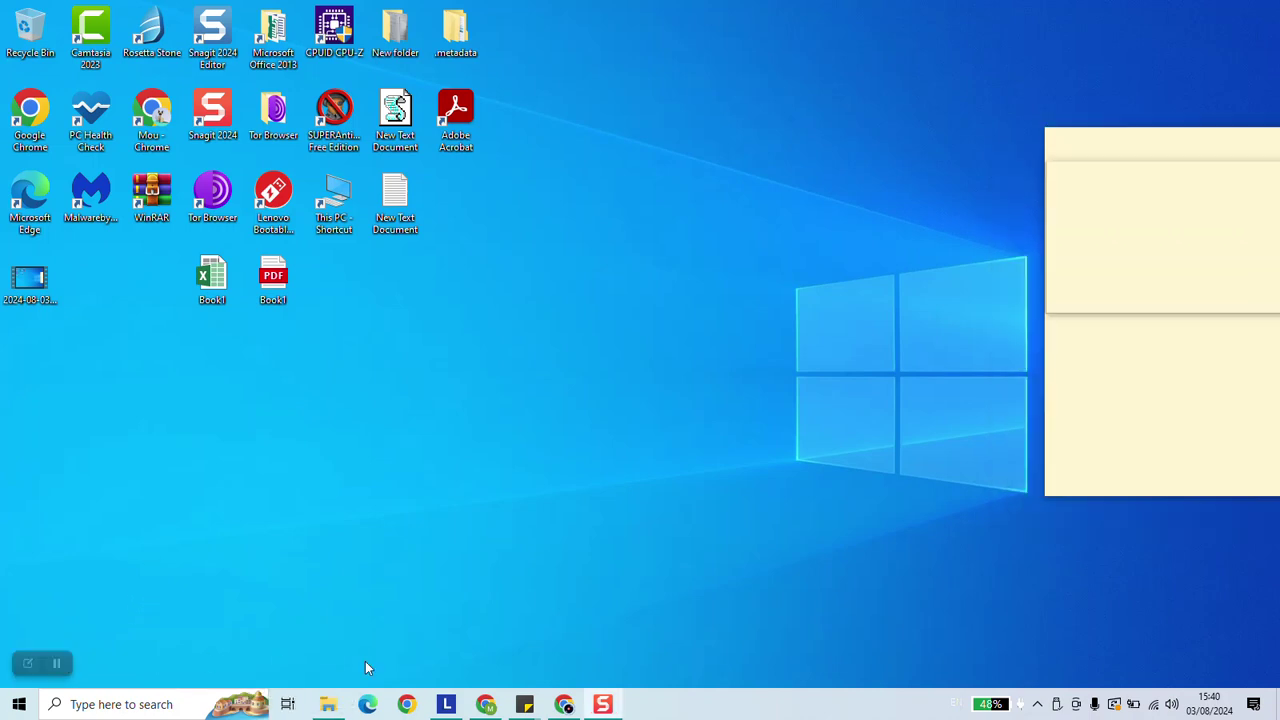
- In a new Chrome window, search Google for 'microsoft windows 10 download'
{"action": "left_click", "coordinate": [564, 704]}
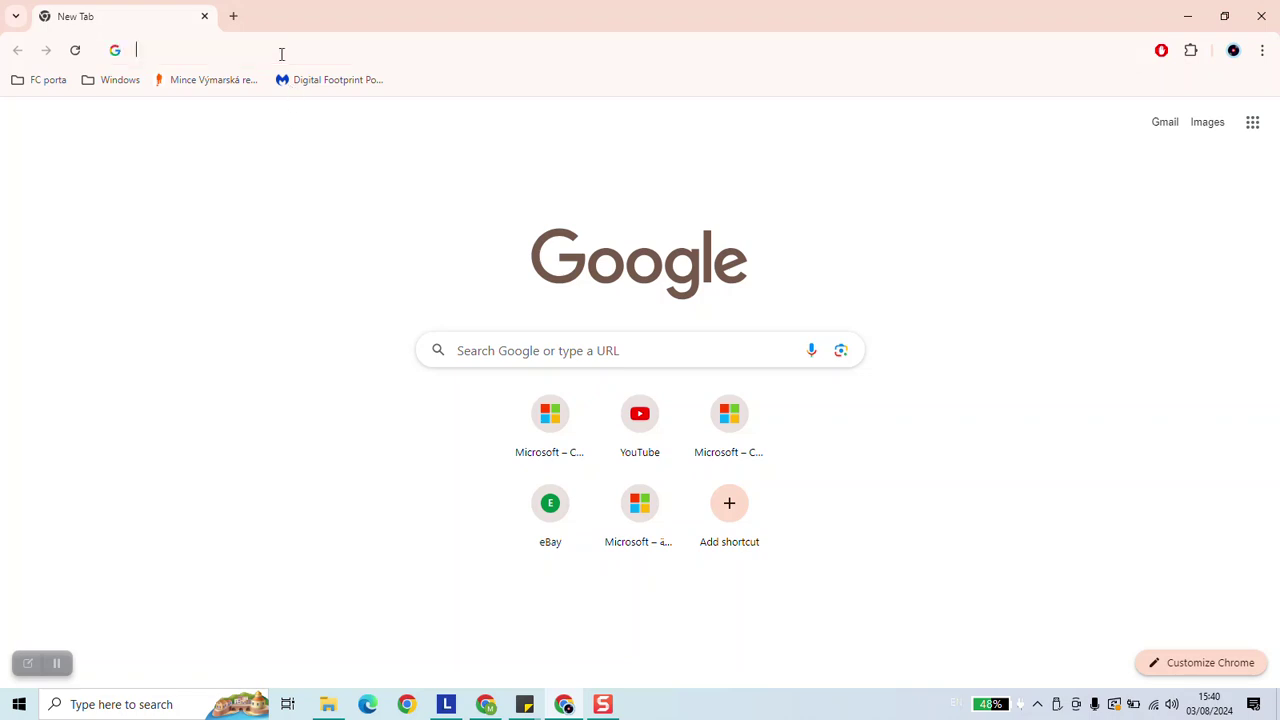
{"action": "left_click", "coordinate": [281, 51]}
{"action": "type", "text": "microsoft"}
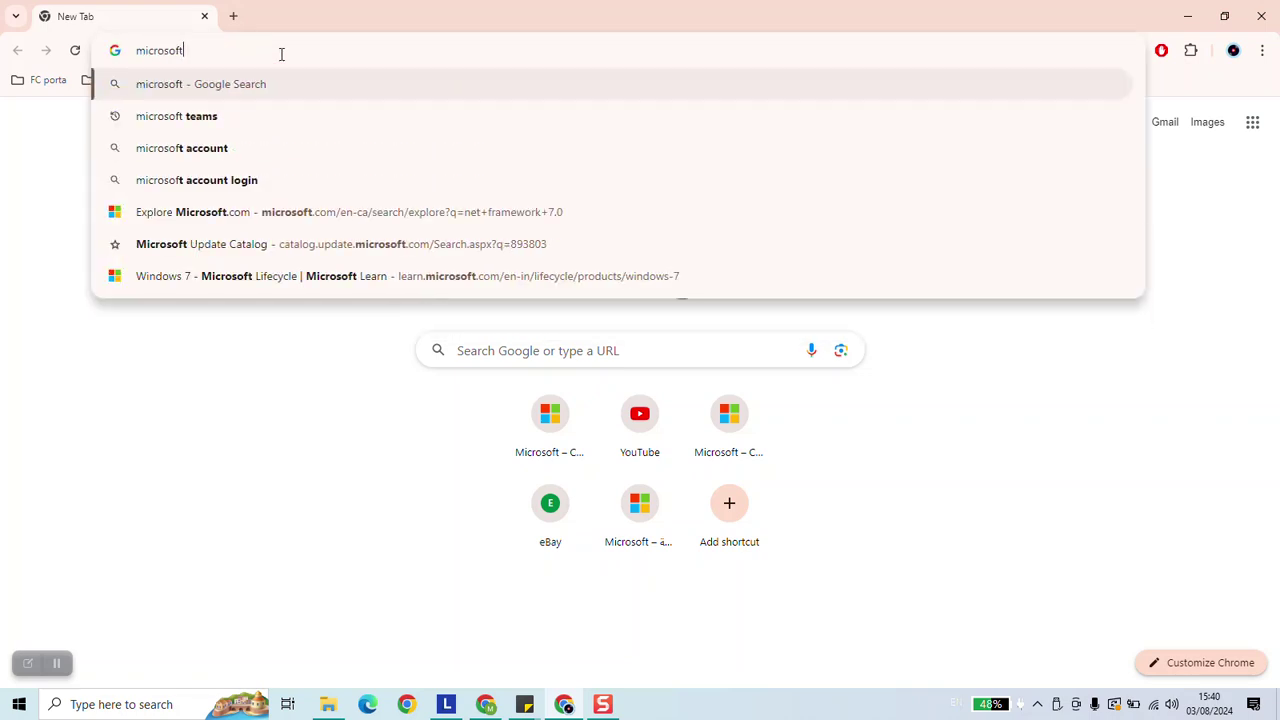
{"action": "type", "text": " windows 10 dw"}
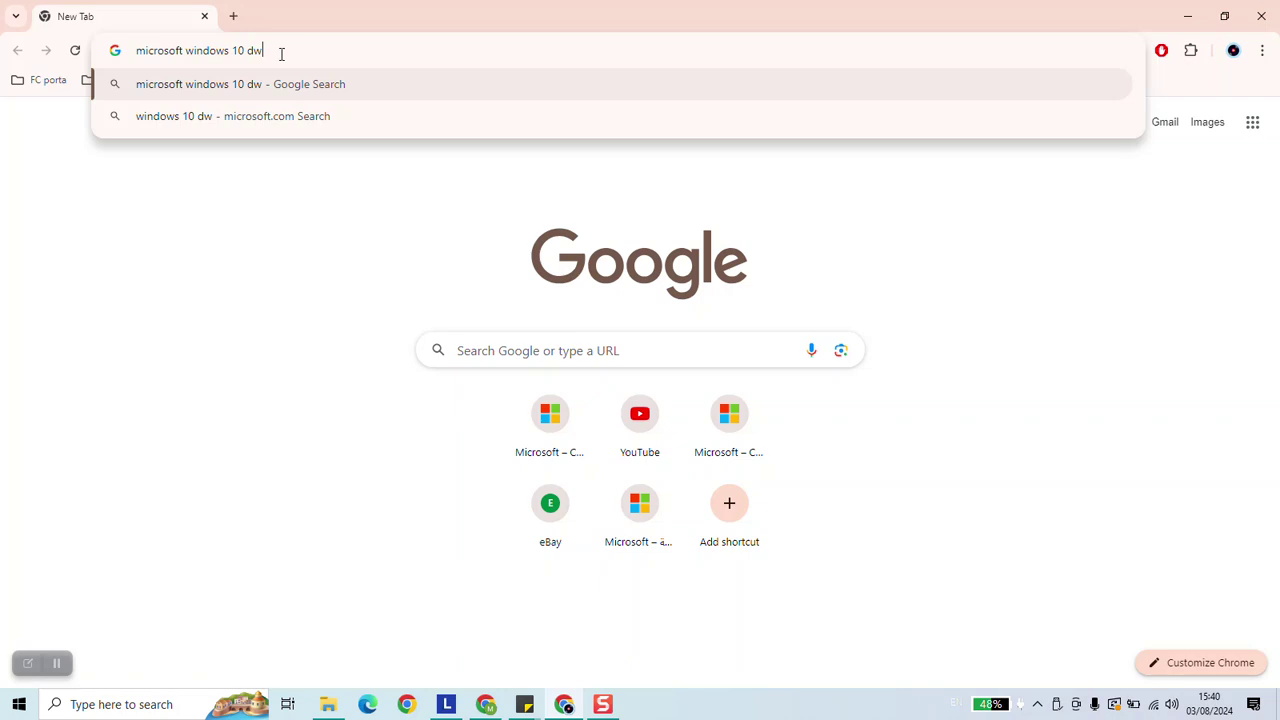
{"action": "key", "text": "BackSpace"}
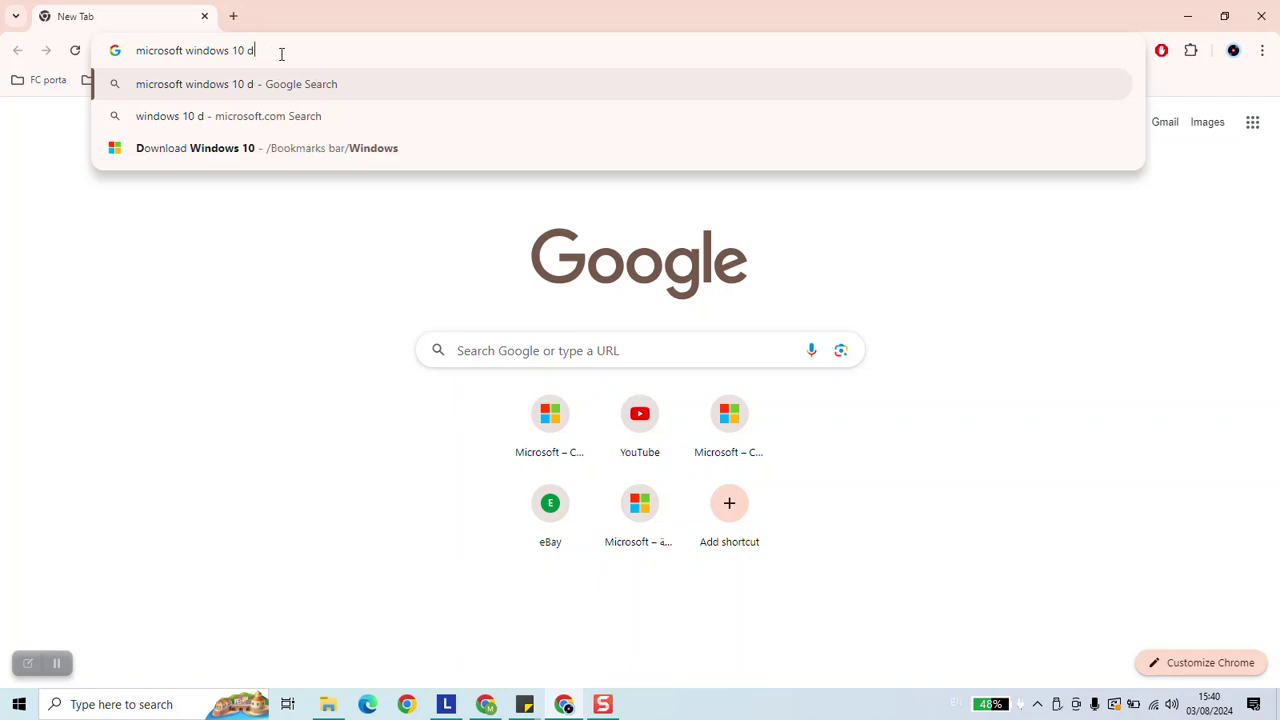
{"action": "type", "text": "ownload"}
{"action": "key", "text": "Return"}
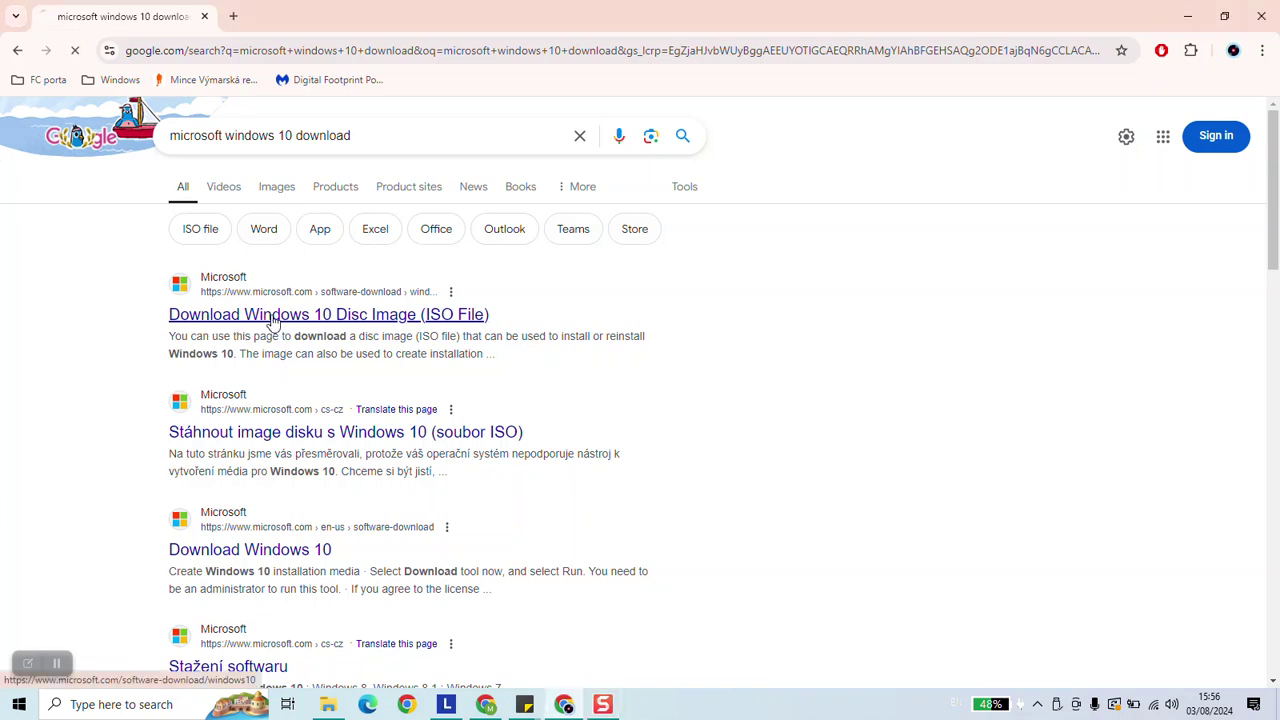
- Open Microsoft's Windows 10 disc image page and switch the site to Canada - English
{"action": "left_click", "coordinate": [280, 316]}
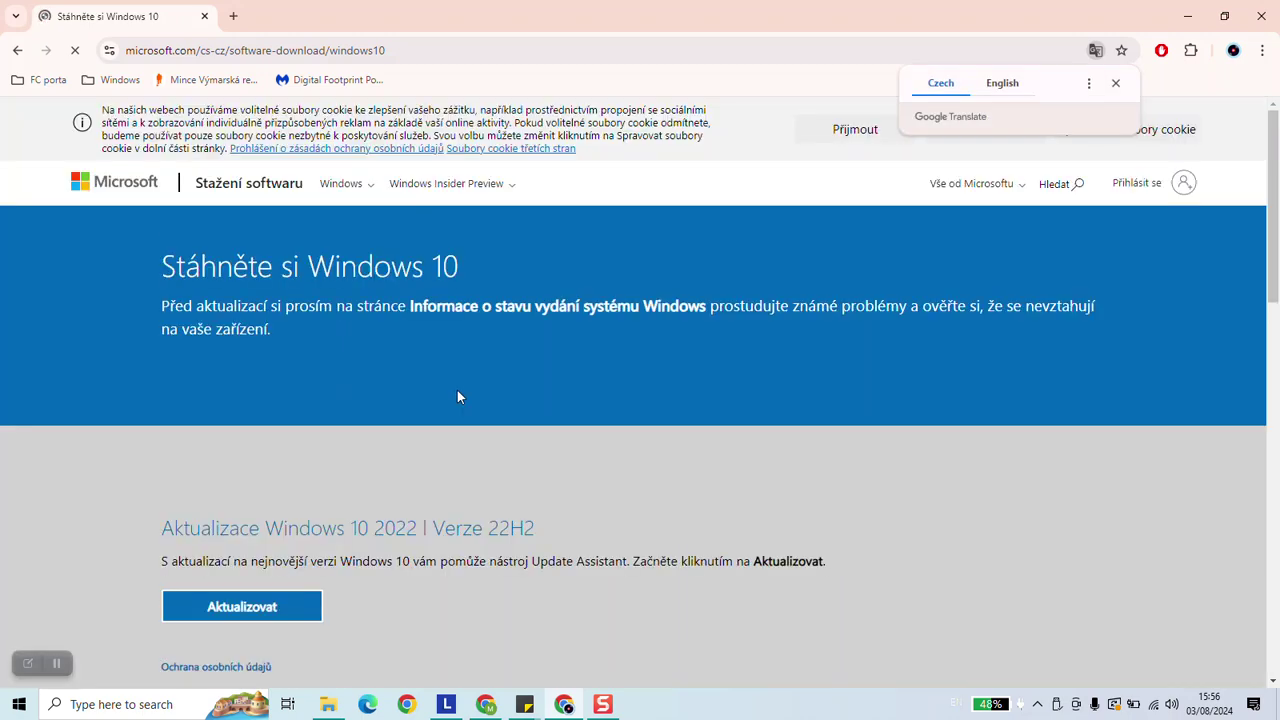
{"action": "scroll", "coordinate": [477, 349], "scroll_direction": "down", "scroll_amount": 15}
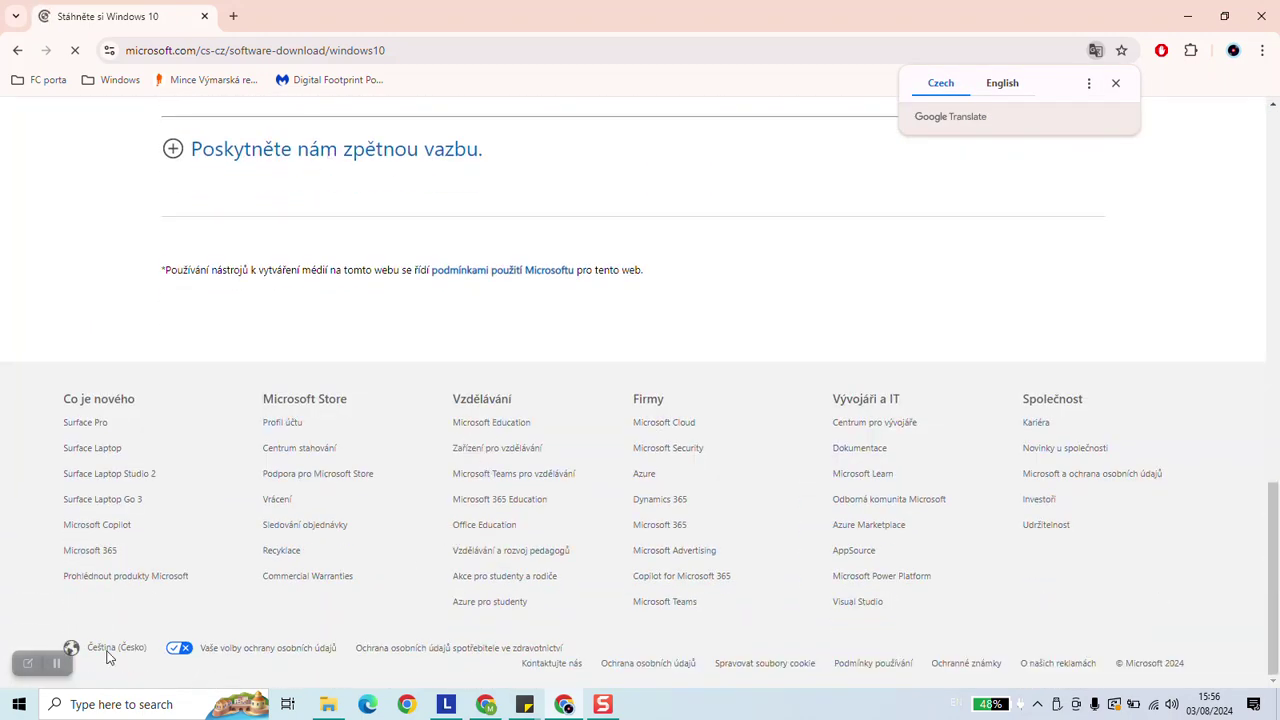
{"action": "left_click", "coordinate": [110, 650]}
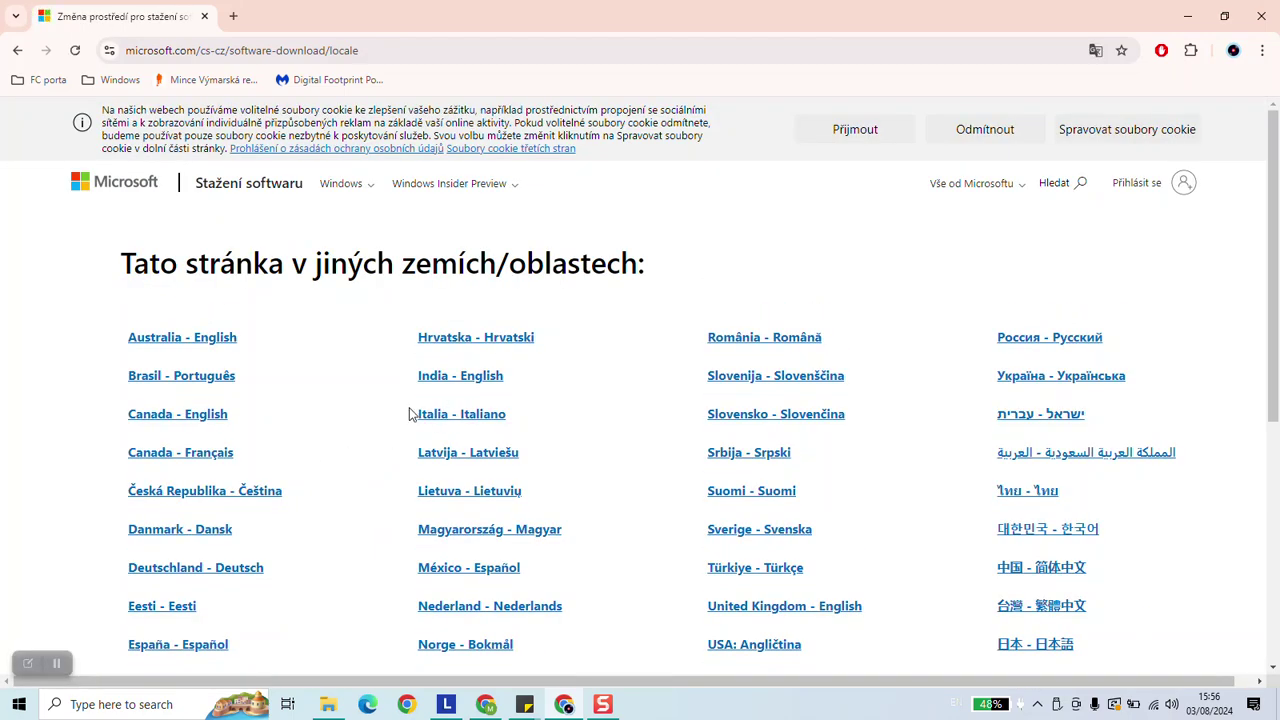
{"action": "left_click", "coordinate": [212, 417]}
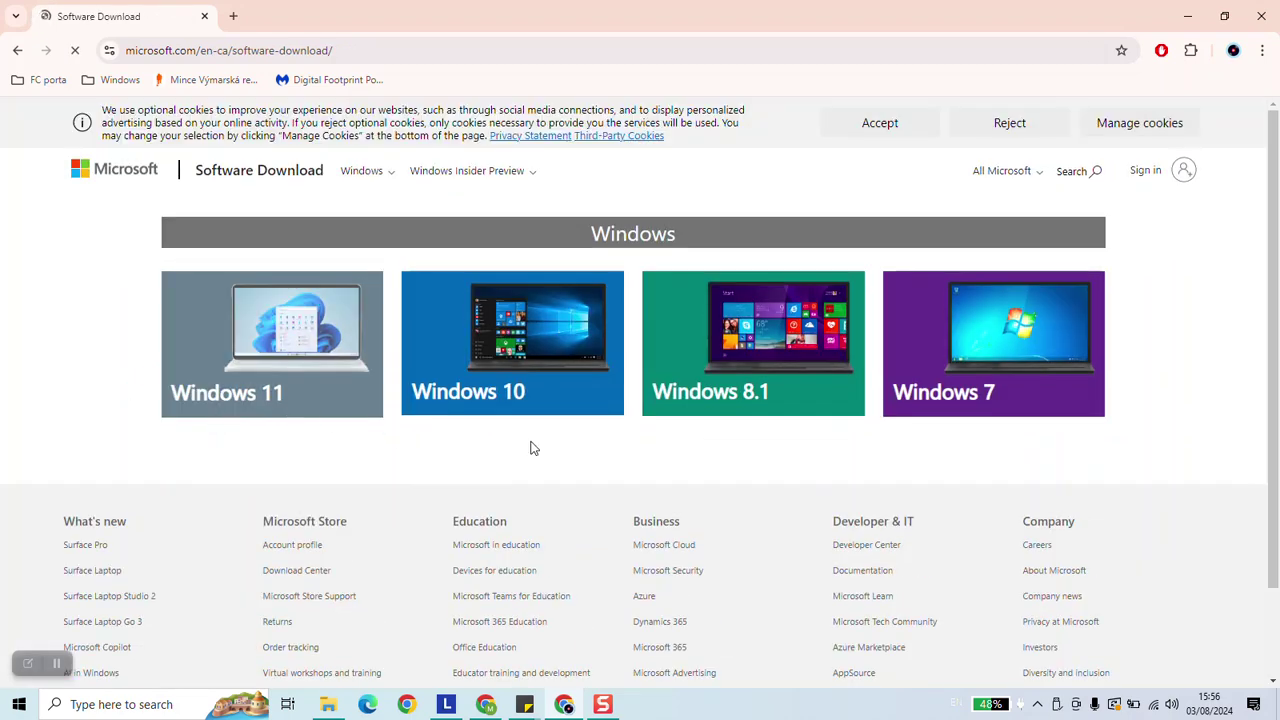
- Open the Windows 10 download page and expand More download options
{"action": "left_click", "coordinate": [545, 358]}
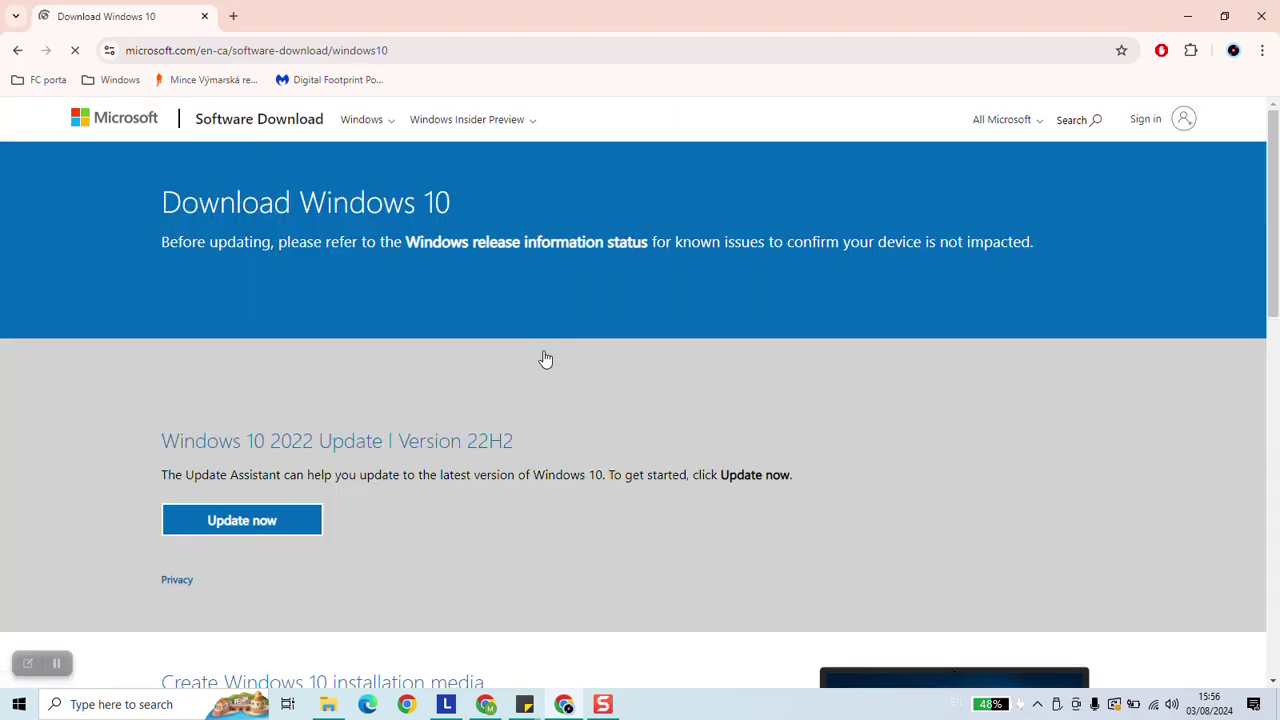
{"action": "scroll", "coordinate": [538, 361], "scroll_direction": "down", "scroll_amount": 2}
{"action": "scroll", "coordinate": [538, 361], "scroll_direction": "down", "scroll_amount": 6}
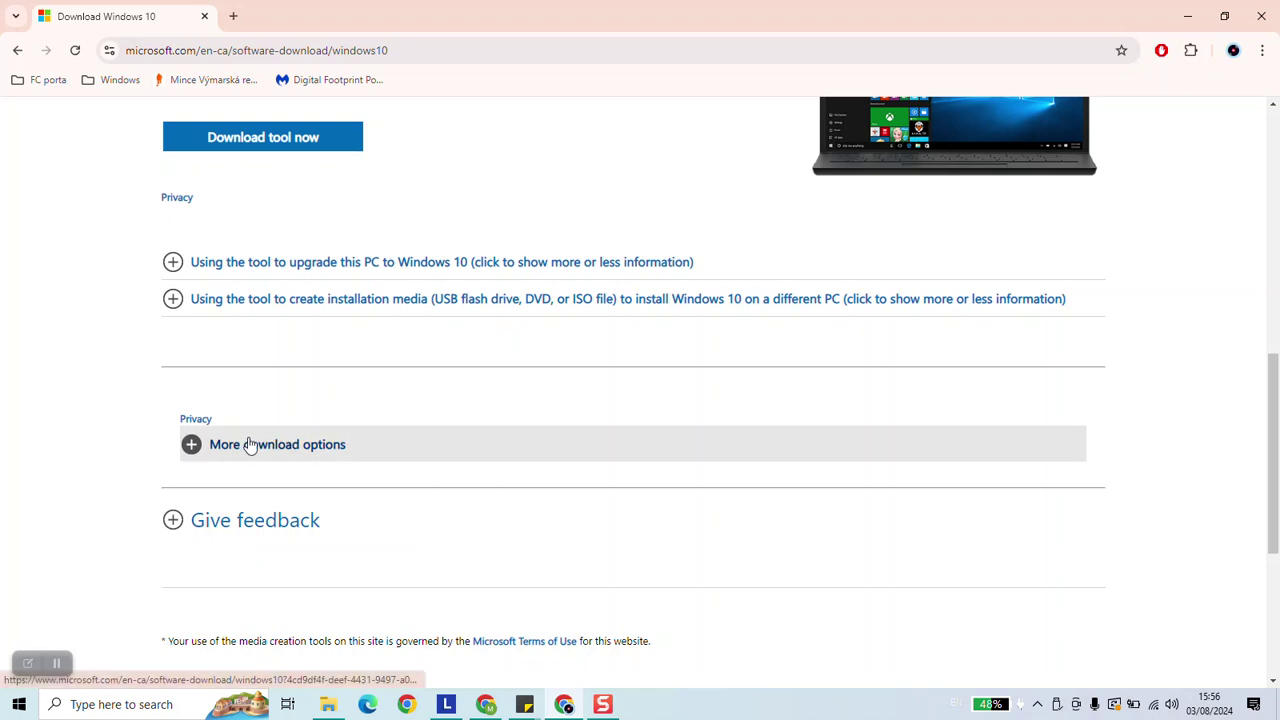
{"action": "left_click", "coordinate": [250, 445]}
{"action": "scroll", "coordinate": [214, 290], "scroll_direction": "up", "scroll_amount": 2}
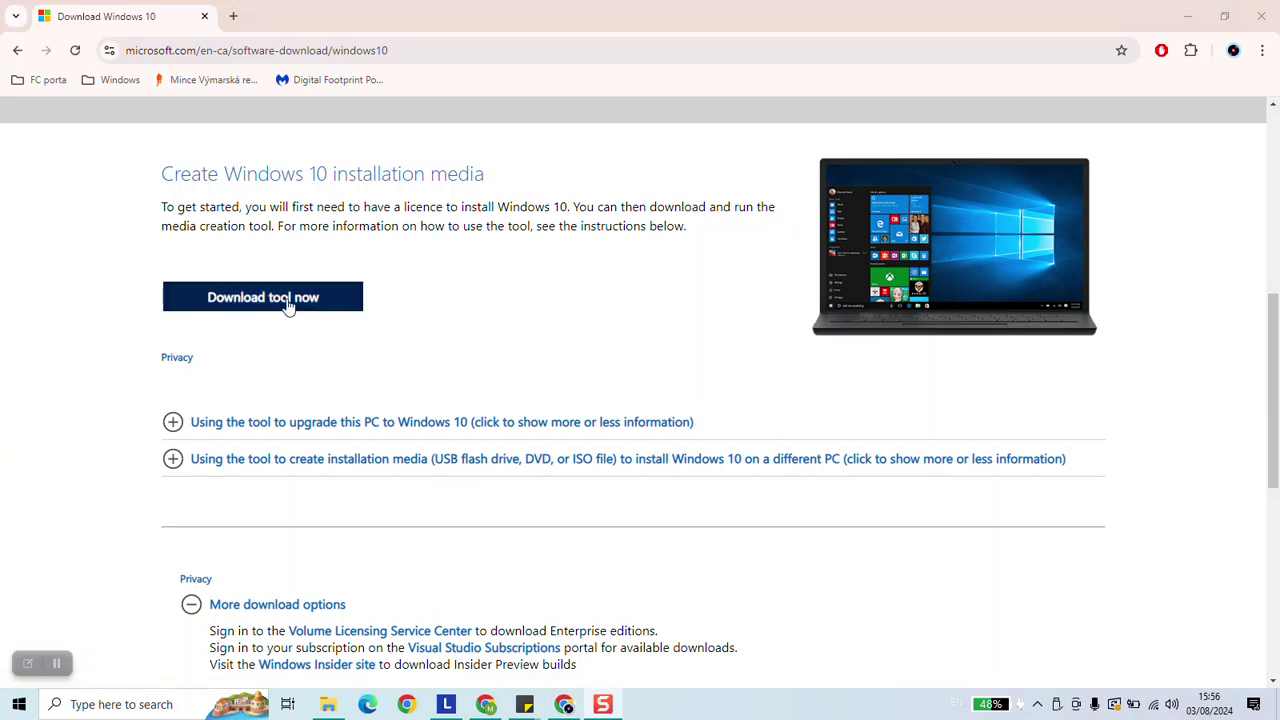
- Download the Windows 10 media creation tool and save it to Kingston disk (E:)
{"action": "left_click", "coordinate": [288, 302]}
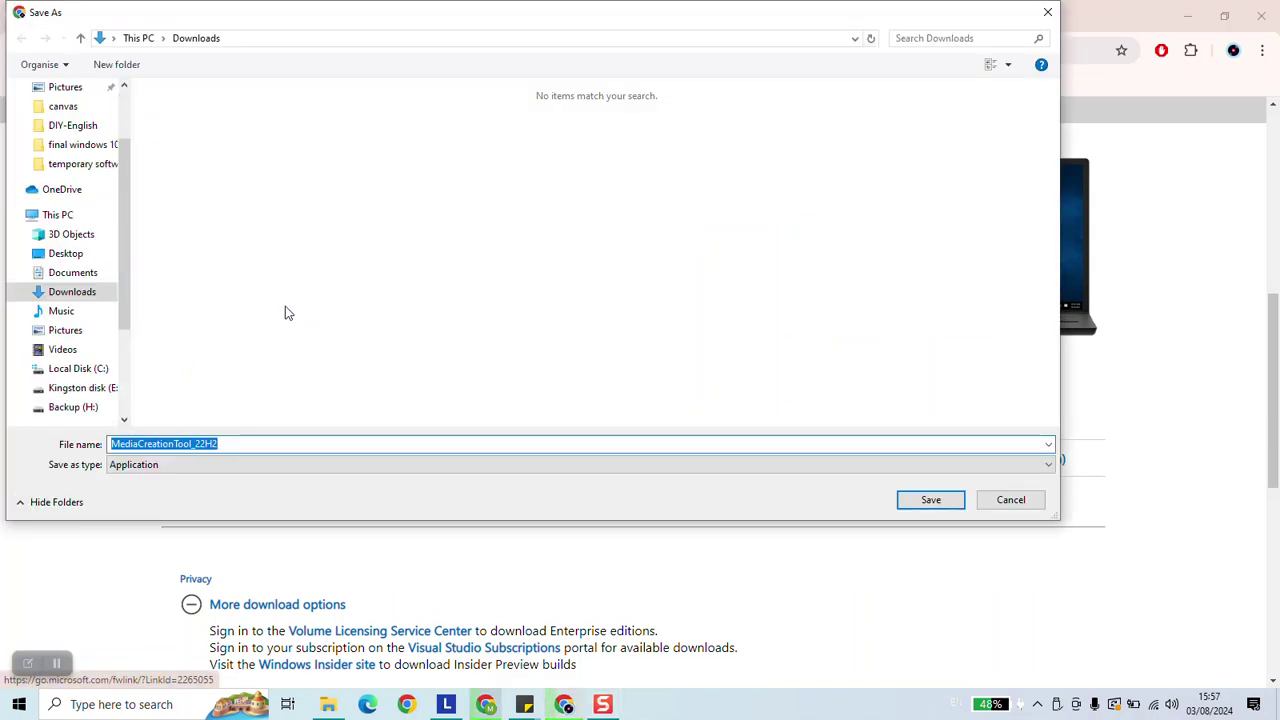
{"action": "scroll", "coordinate": [45, 275], "scroll_direction": "up", "scroll_amount": 2}
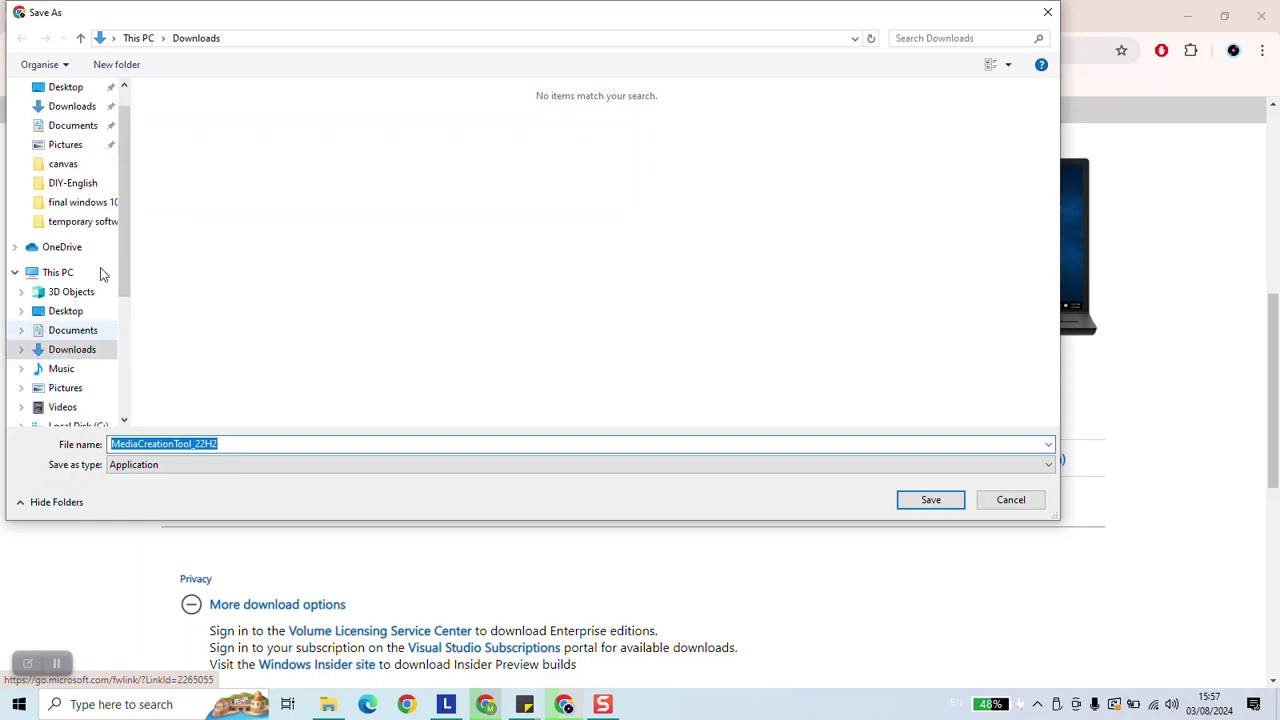
{"action": "scroll", "coordinate": [48, 330], "scroll_direction": "down", "scroll_amount": 1}
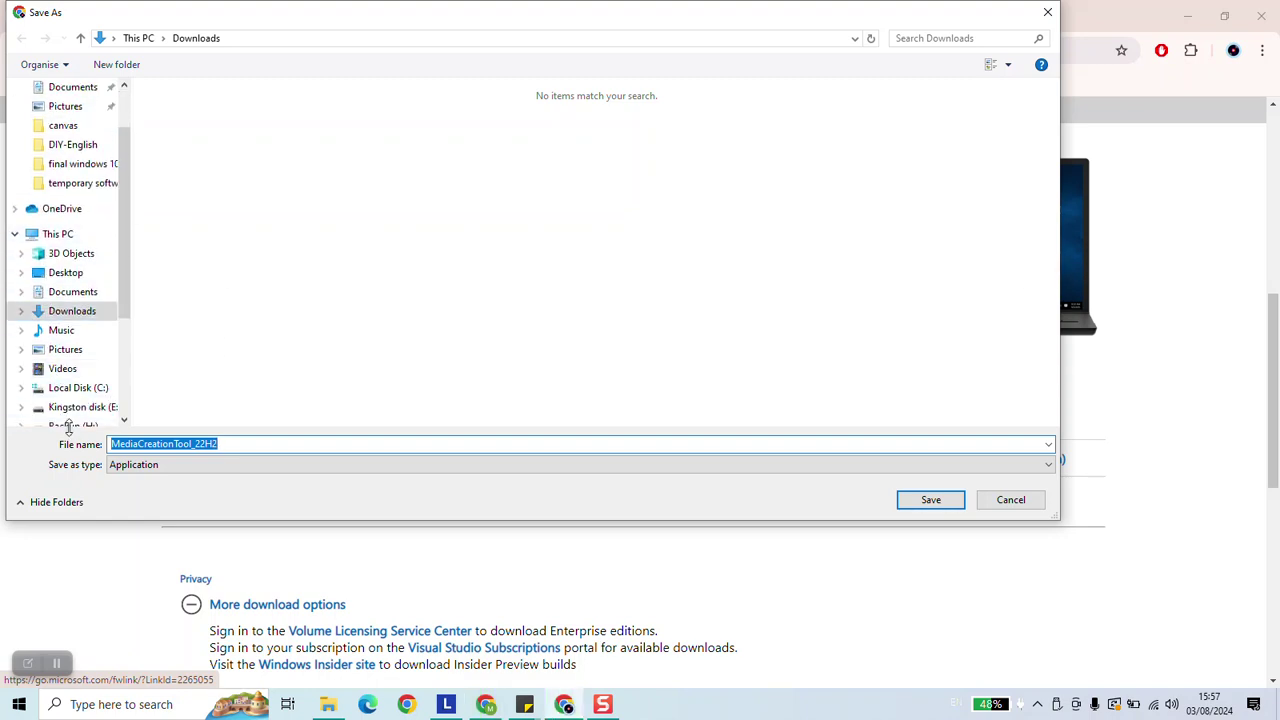
{"action": "left_click", "coordinate": [65, 408]}
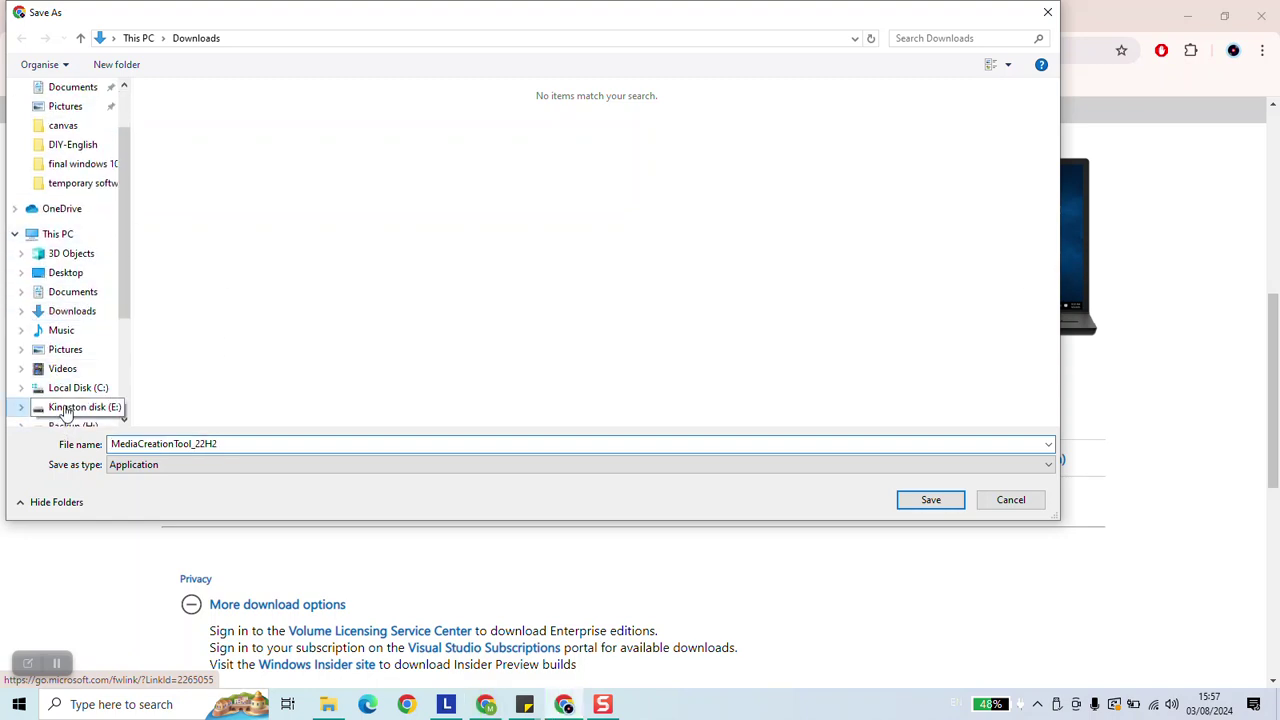
{"action": "left_click", "coordinate": [928, 502]}
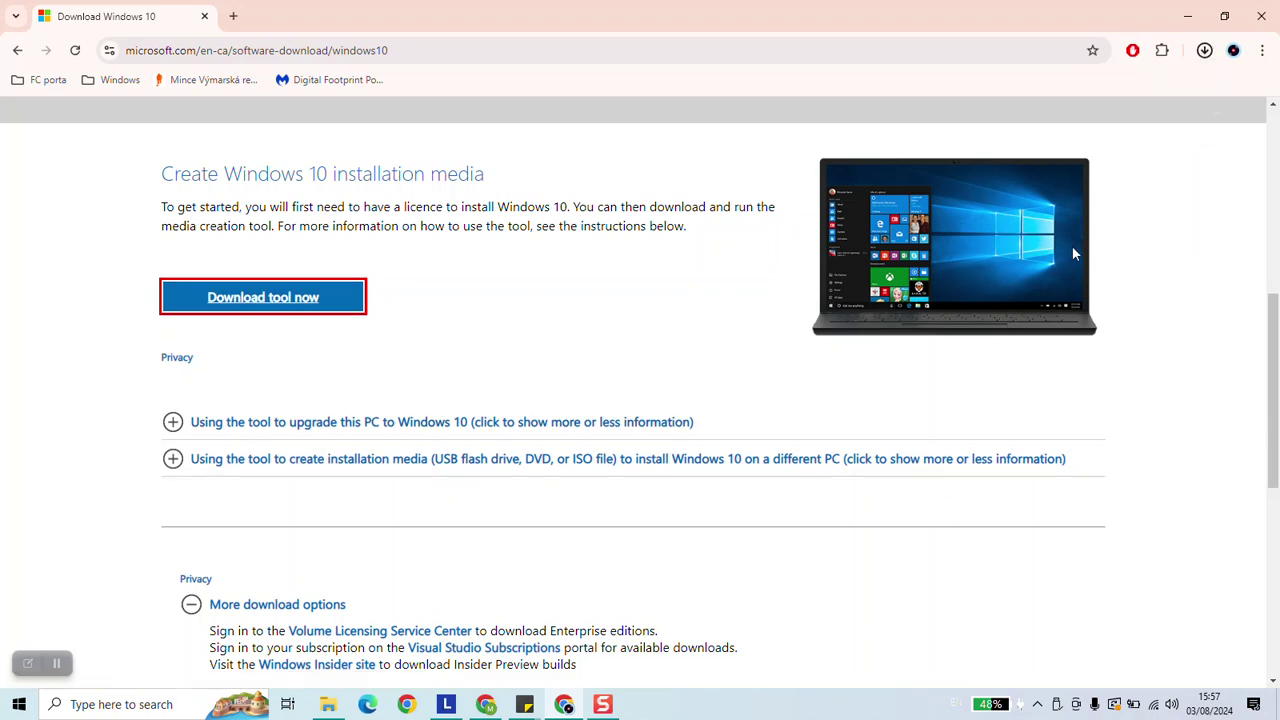
- Launch MediaCreationTool_22H2.exe from the downloads list and minimize Chrome
{"action": "left_click", "coordinate": [1202, 55]}
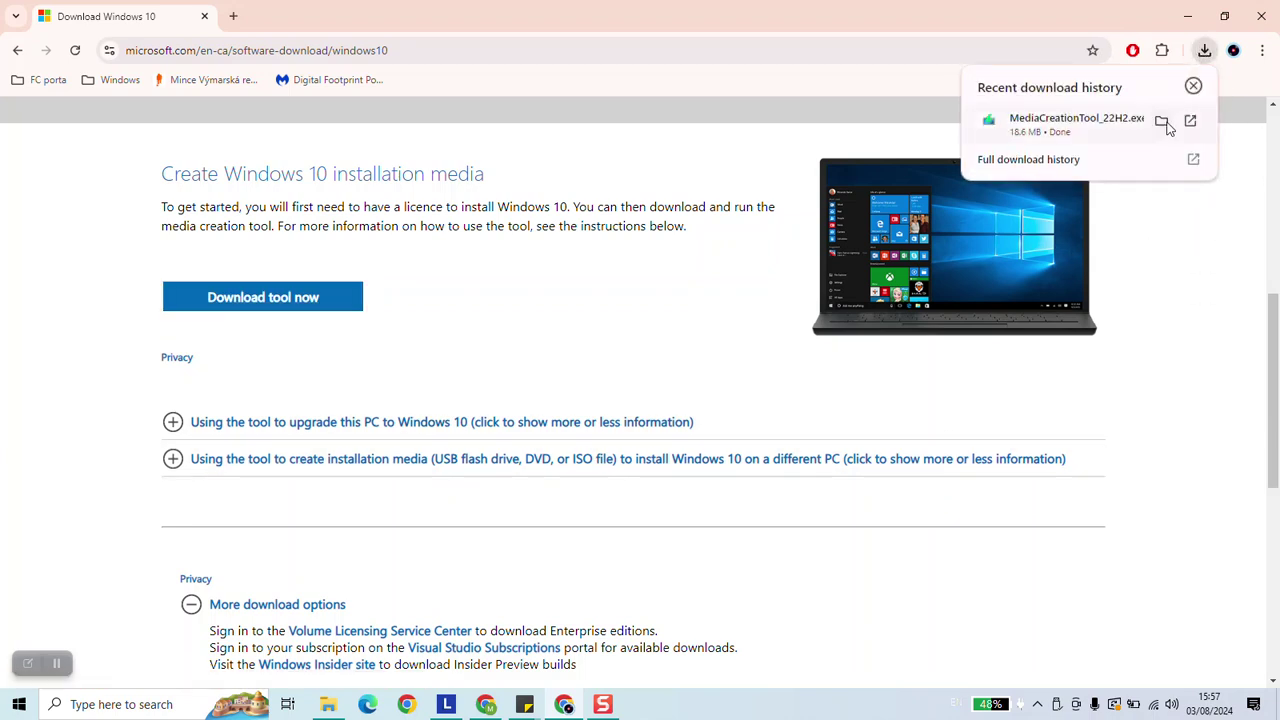
{"action": "left_click", "coordinate": [1098, 128]}
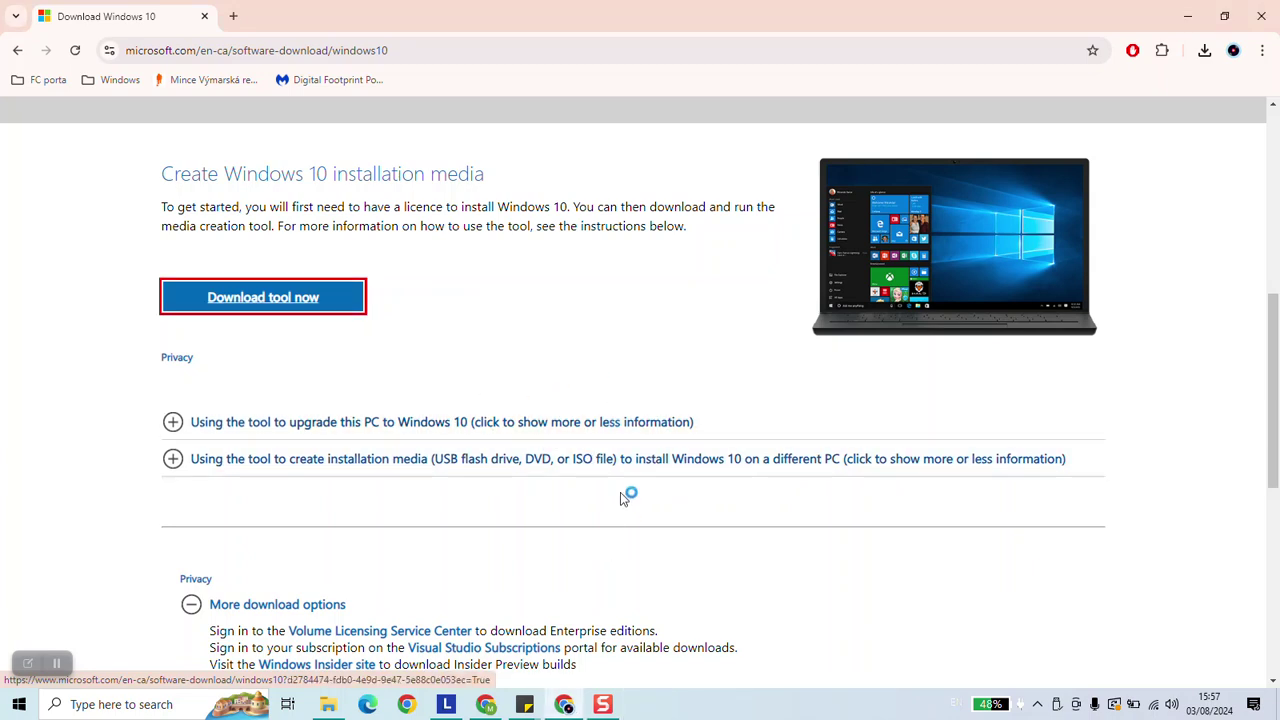
{"action": "left_click", "coordinate": [1188, 17]}
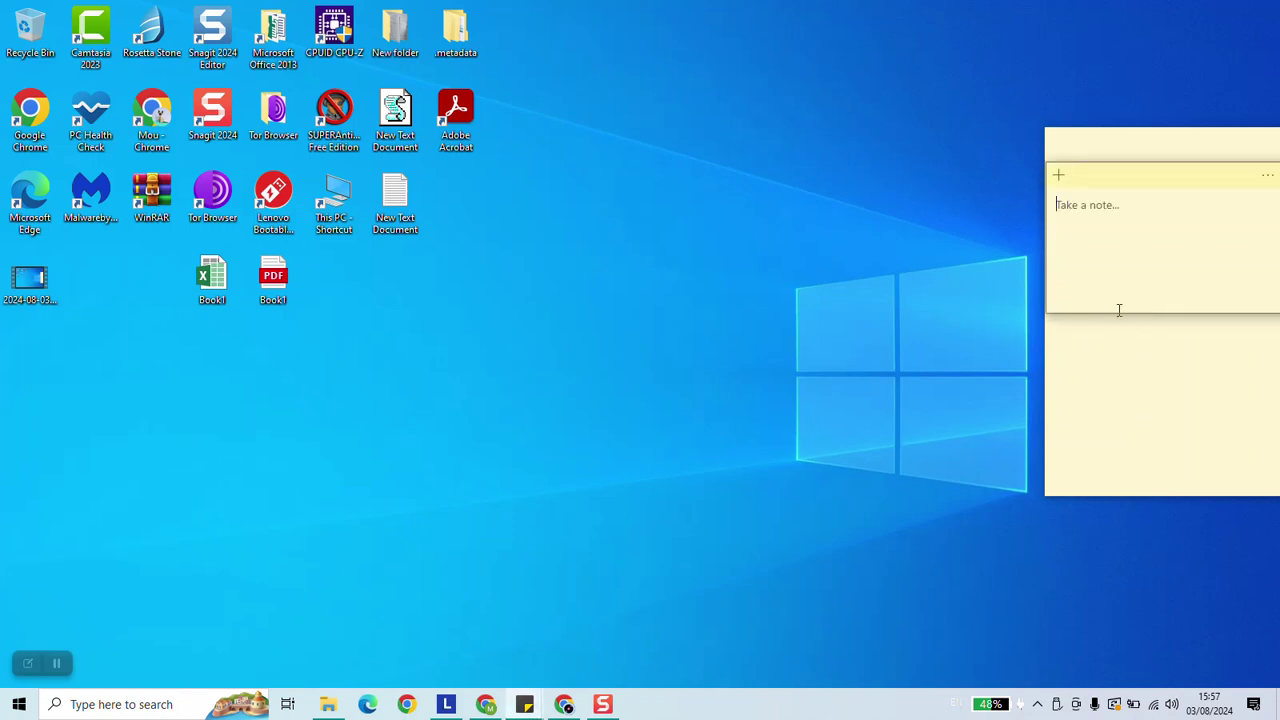
- Enlarge the sticky note, then accept the Windows 10 Setup licence terms
{"action": "left_click_drag", "start_coordinate": [1109, 315], "coordinate": [1088, 490]}
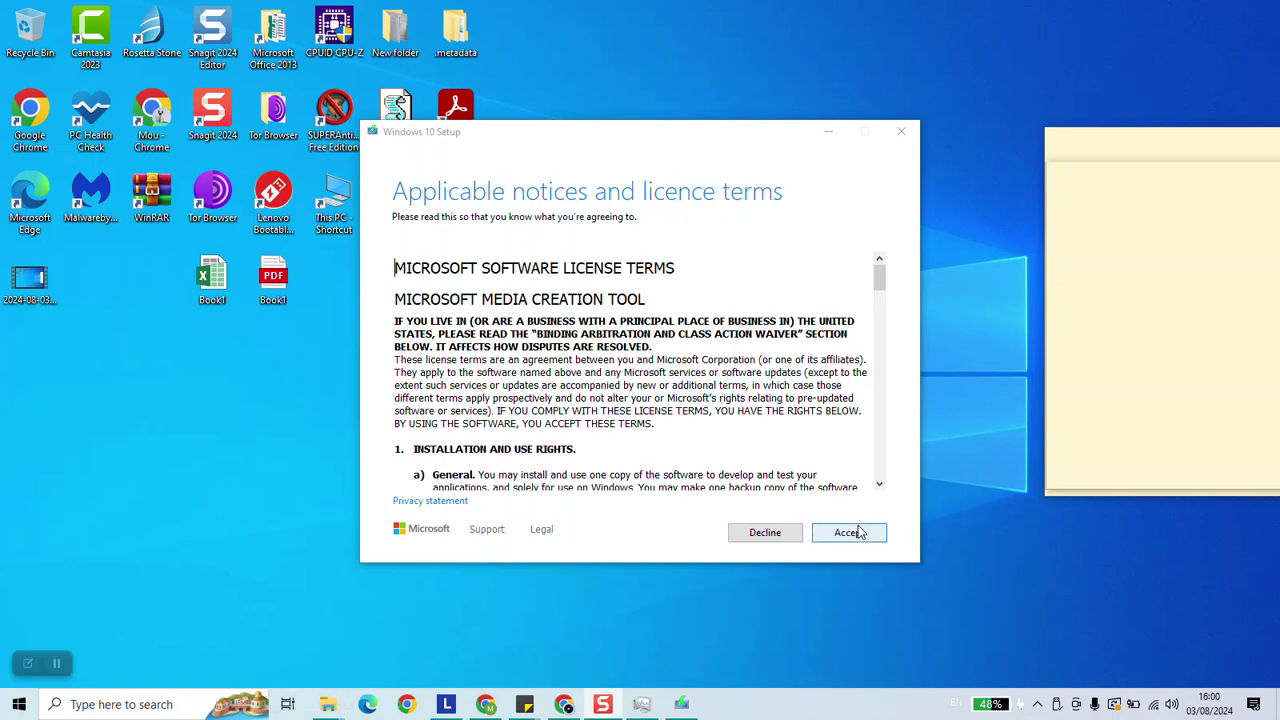
{"action": "left_click", "coordinate": [849, 533]}
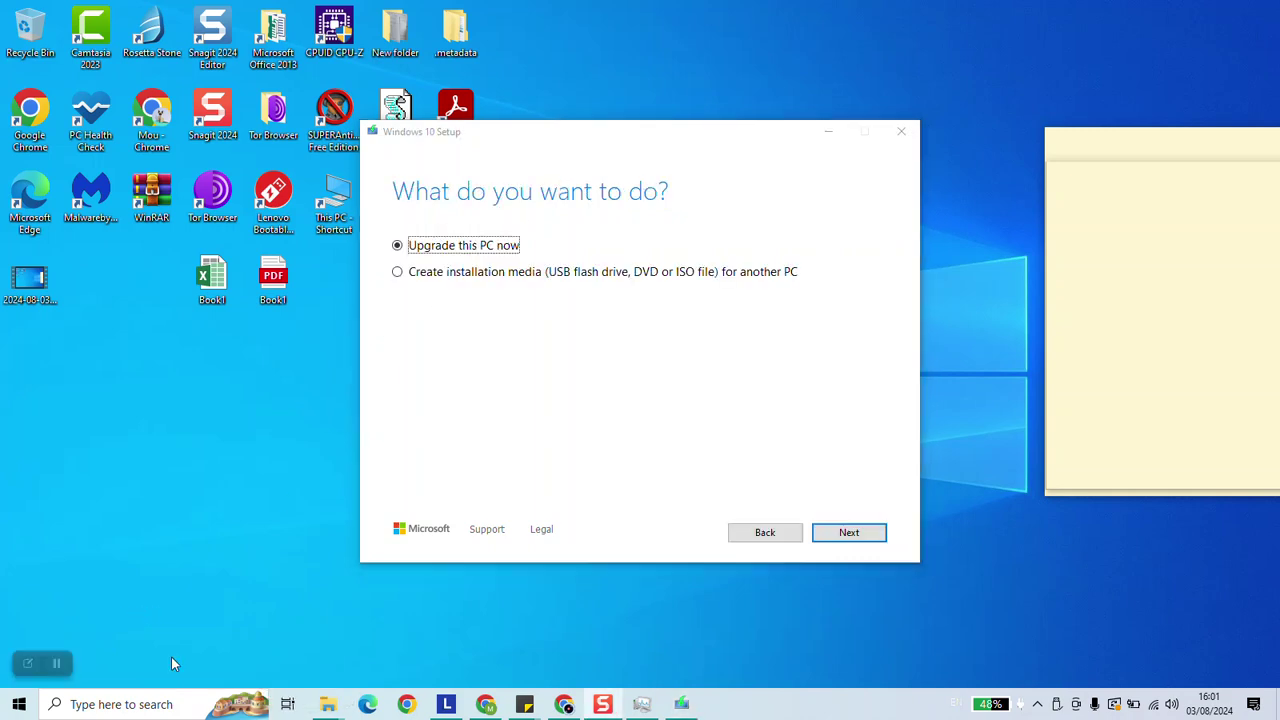
- Choose to create installation media for another PC and turn off the recommended options
{"action": "left_click", "coordinate": [443, 274]}
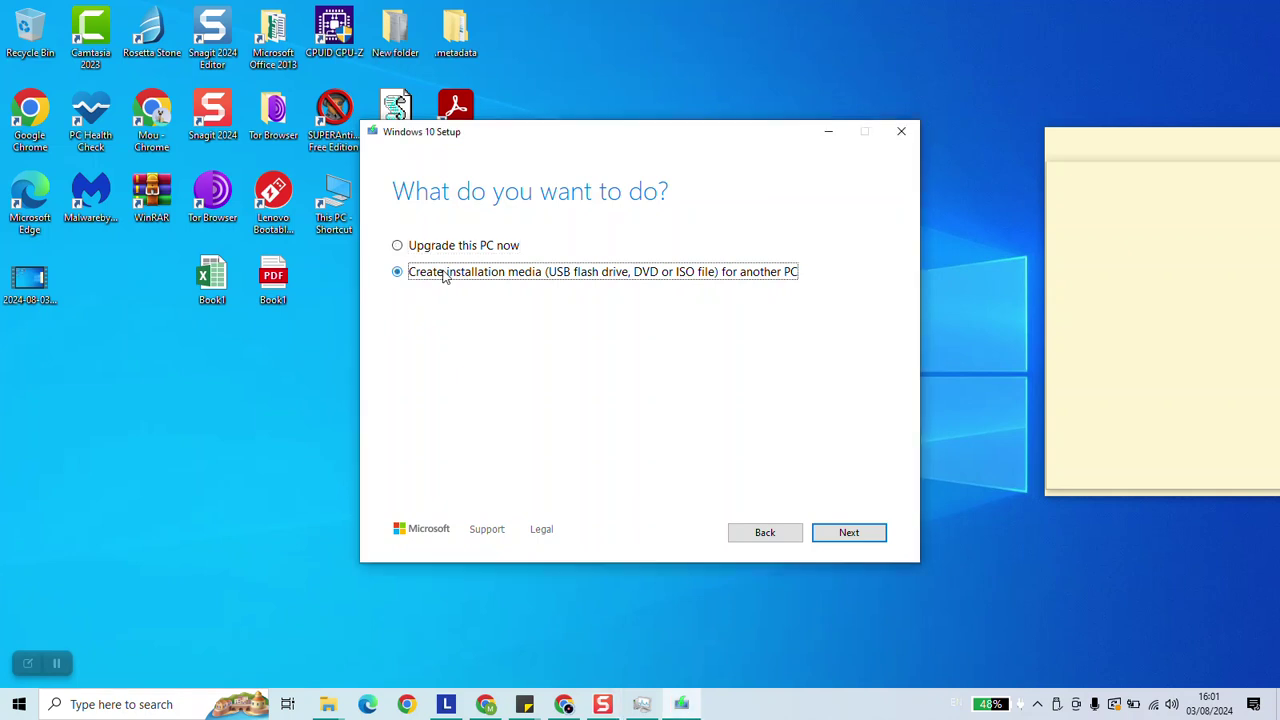
{"action": "left_click", "coordinate": [846, 532]}
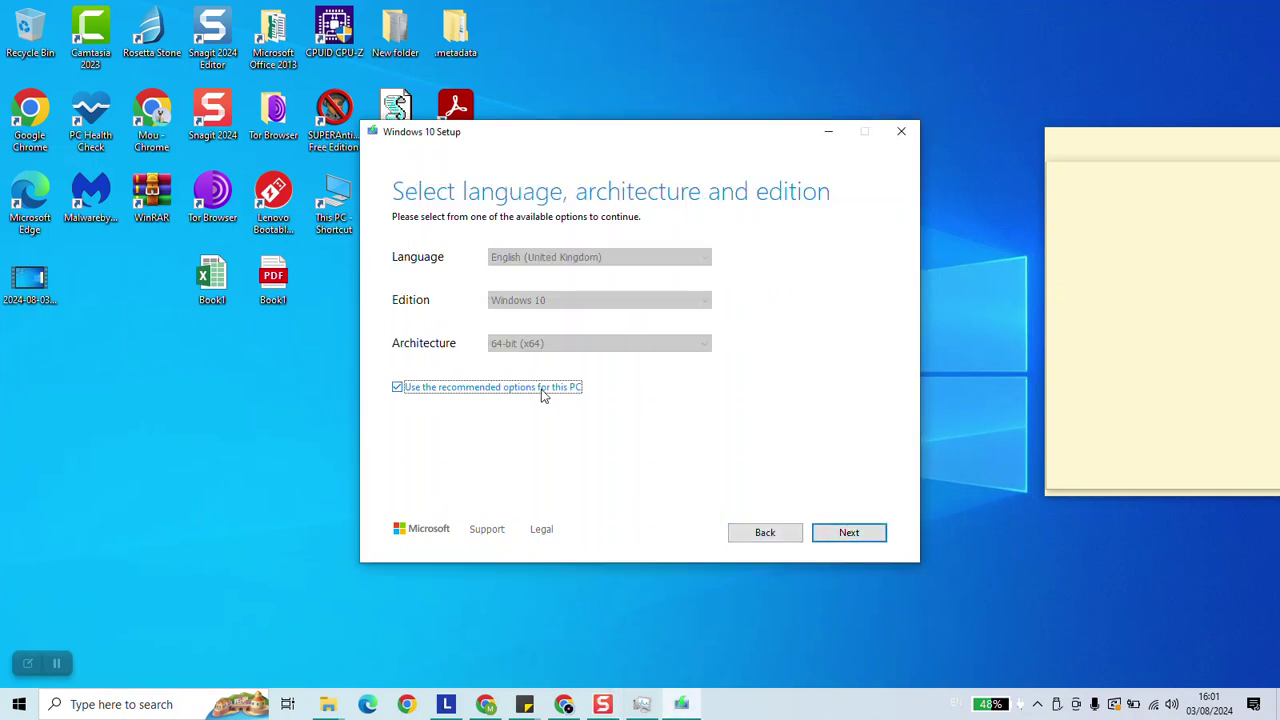
{"action": "left_click", "coordinate": [397, 388]}
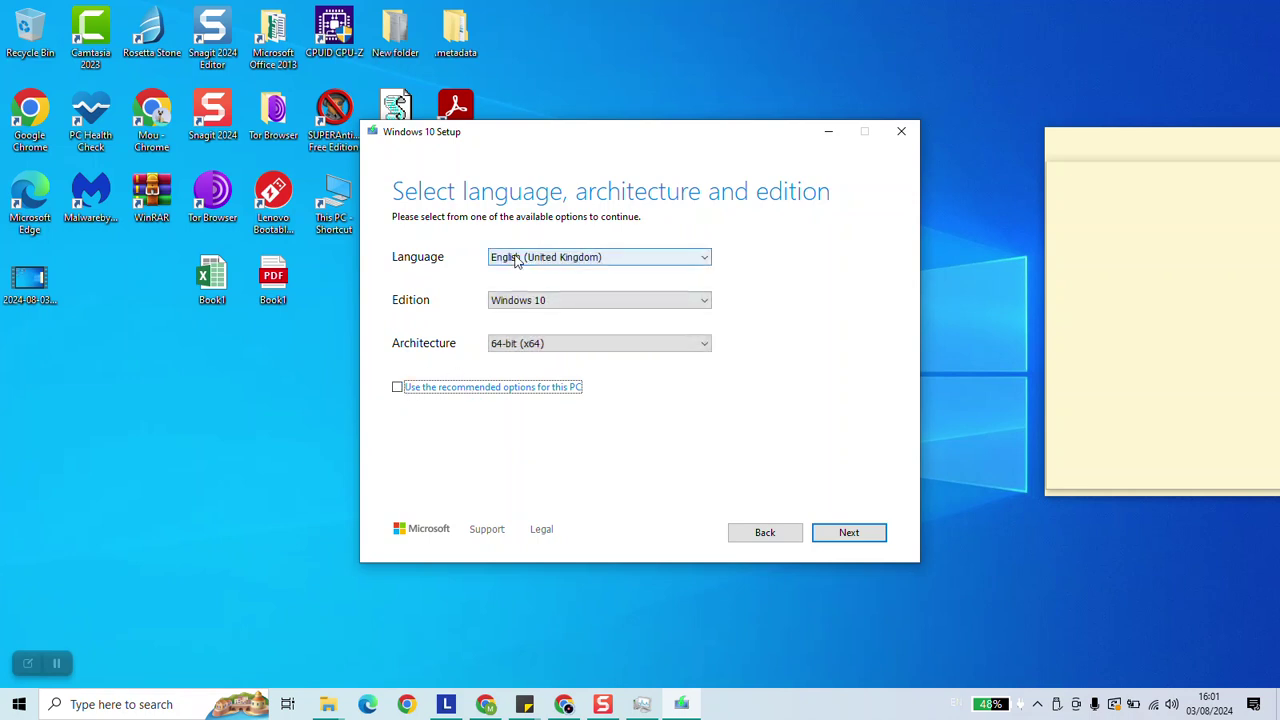
- Set language to français (Canada), edition Windows 10, architecture 32-bit (x86), and continue
{"action": "left_click", "coordinate": [569, 258]}
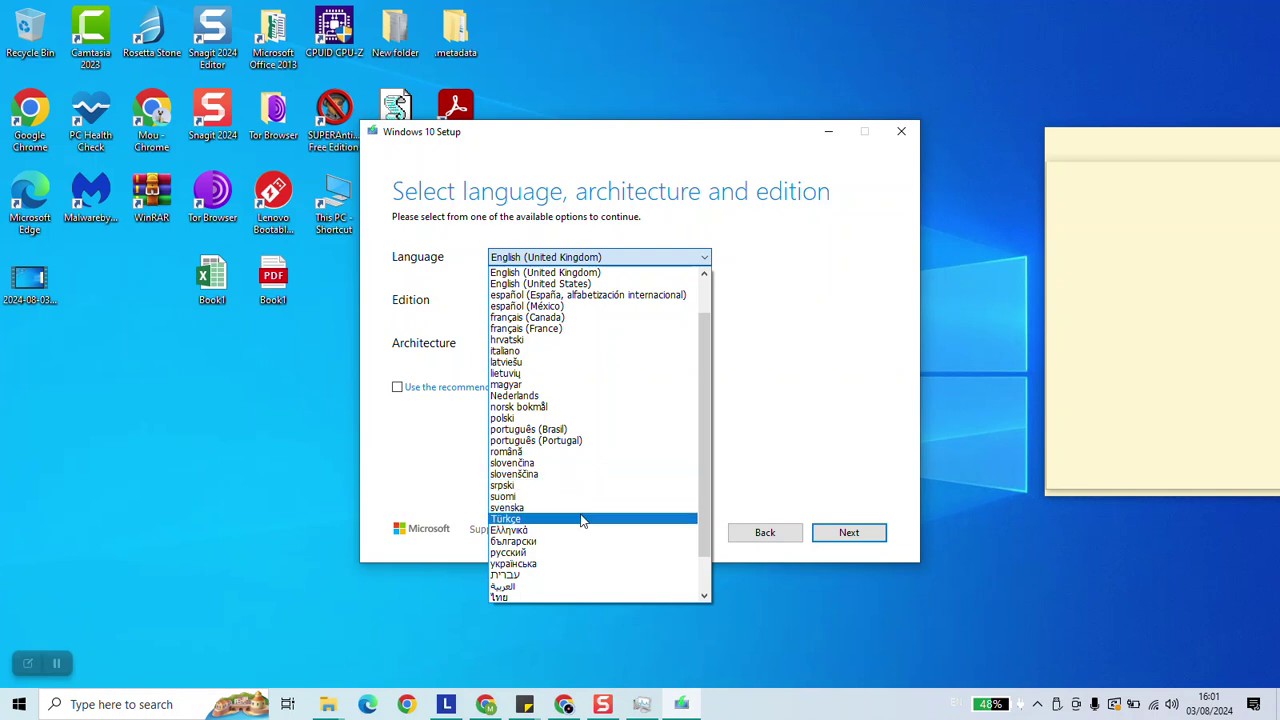
{"action": "left_click", "coordinate": [528, 317]}
{"action": "left_click", "coordinate": [519, 302]}
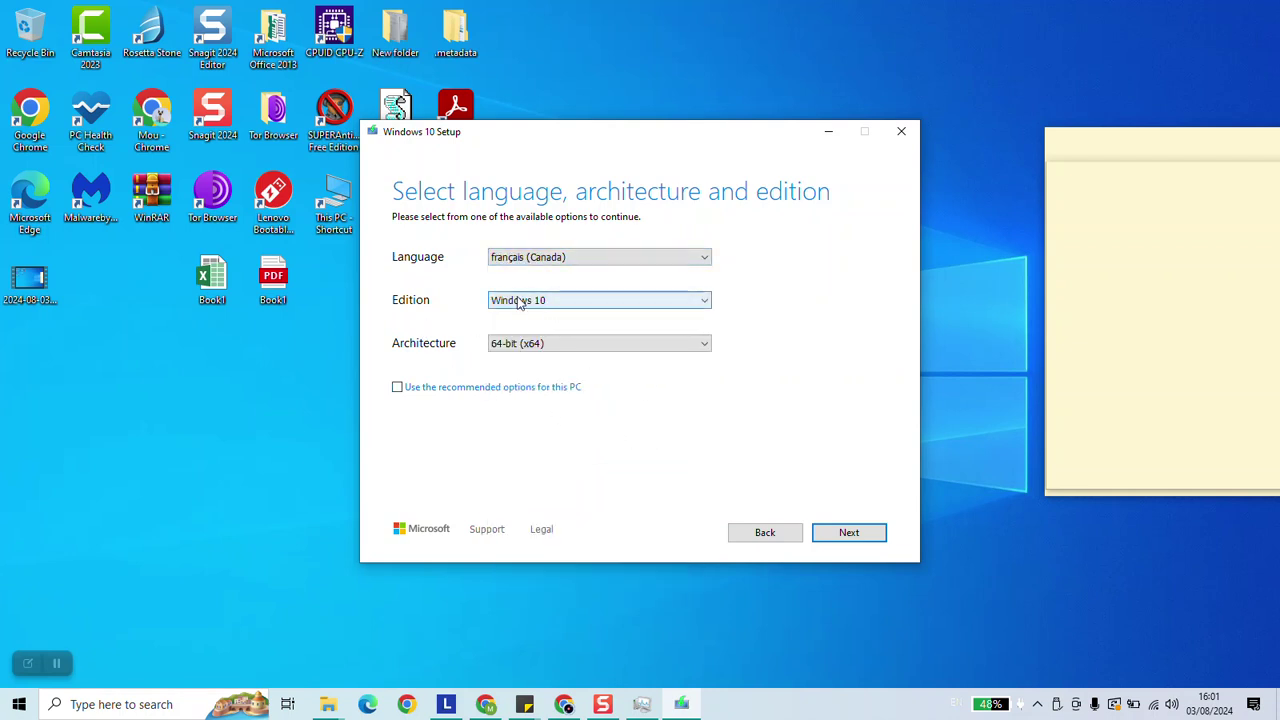
{"action": "left_click", "coordinate": [817, 329]}
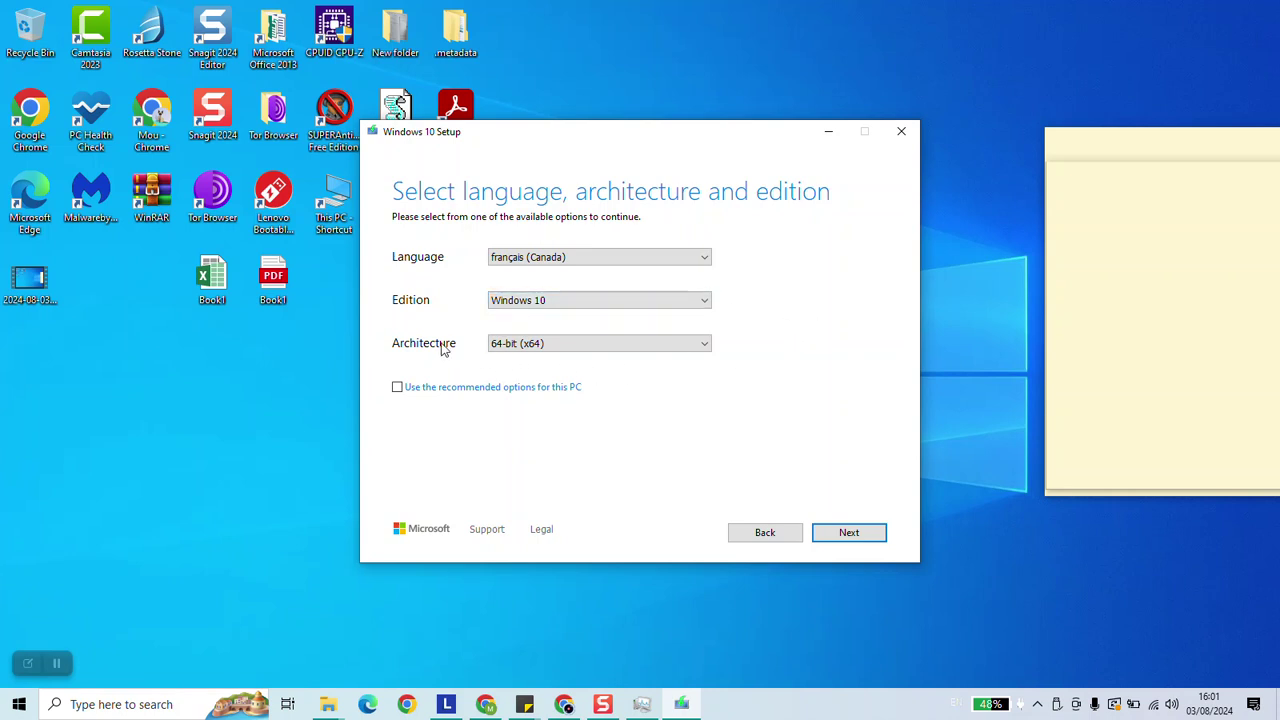
{"action": "left_click", "coordinate": [587, 343]}
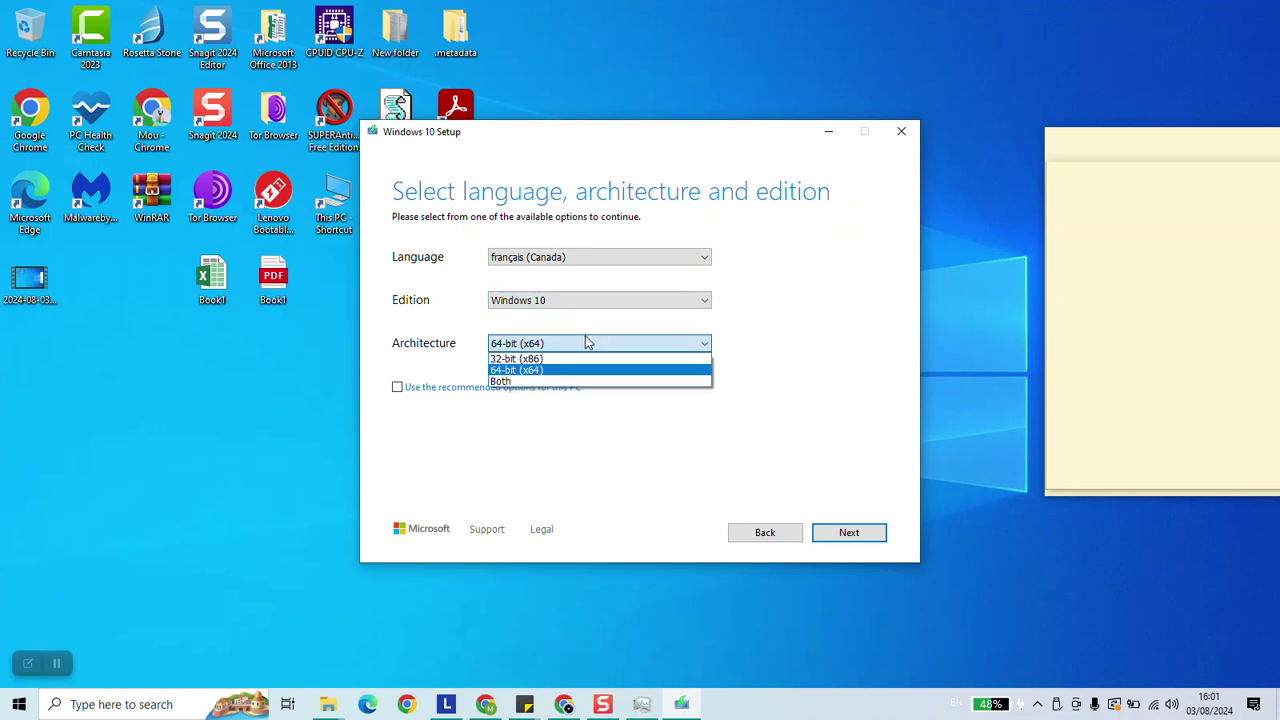
{"action": "left_click", "coordinate": [526, 360]}
{"action": "left_click", "coordinate": [866, 534]}
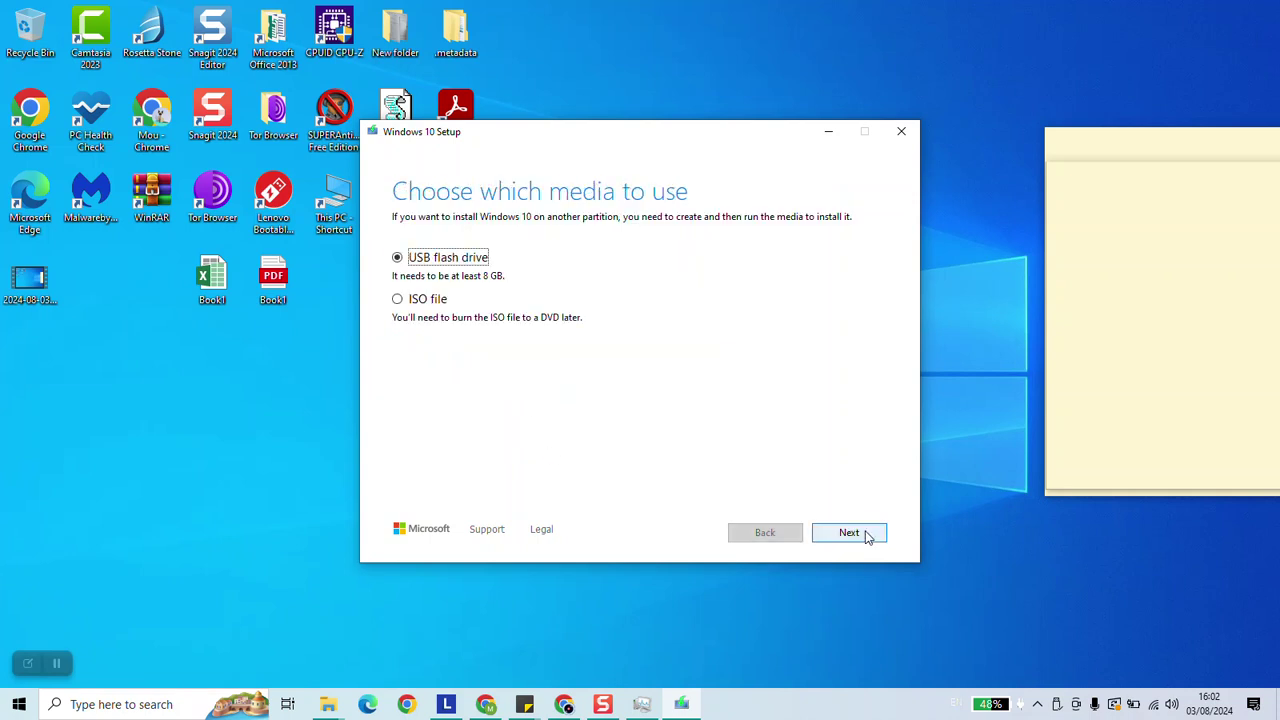
- Choose ISO file and download Windows 10 to Backup (H:) as Windows 10.iso
{"action": "left_click", "coordinate": [419, 298]}
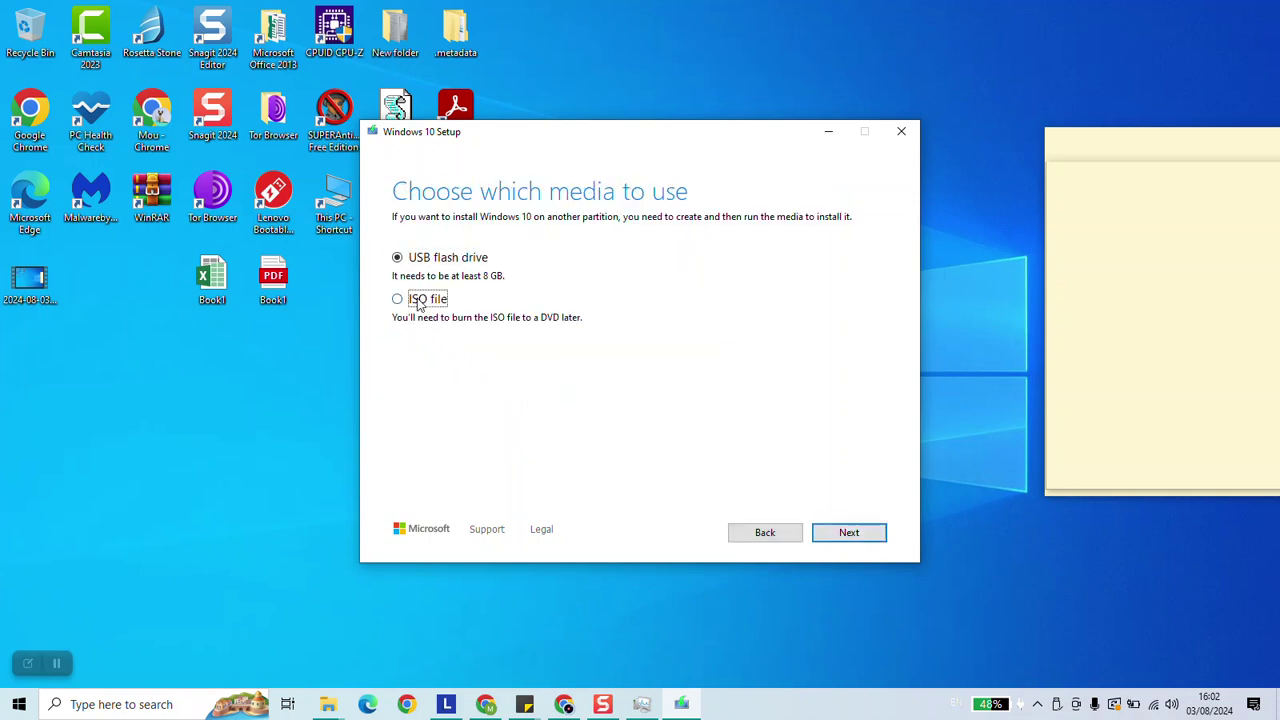
{"action": "left_click", "coordinate": [848, 533]}
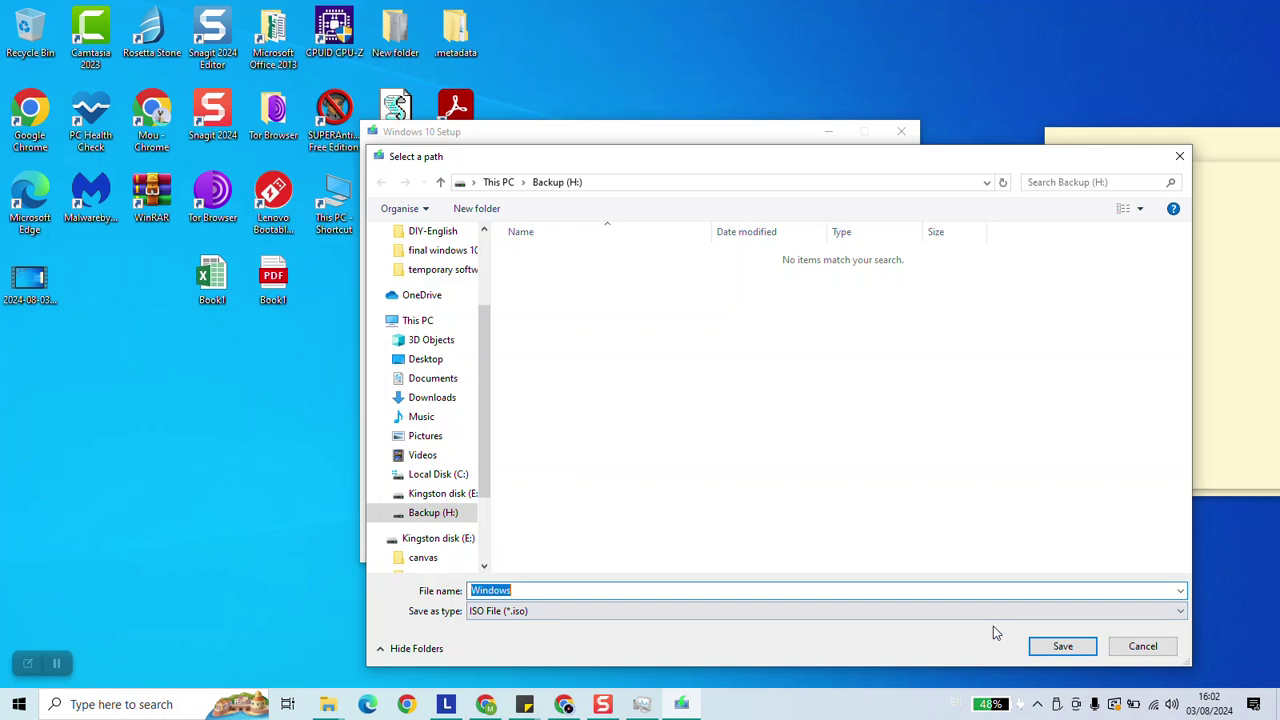
{"action": "left_click", "coordinate": [662, 590]}
{"action": "key", "text": "Return"}
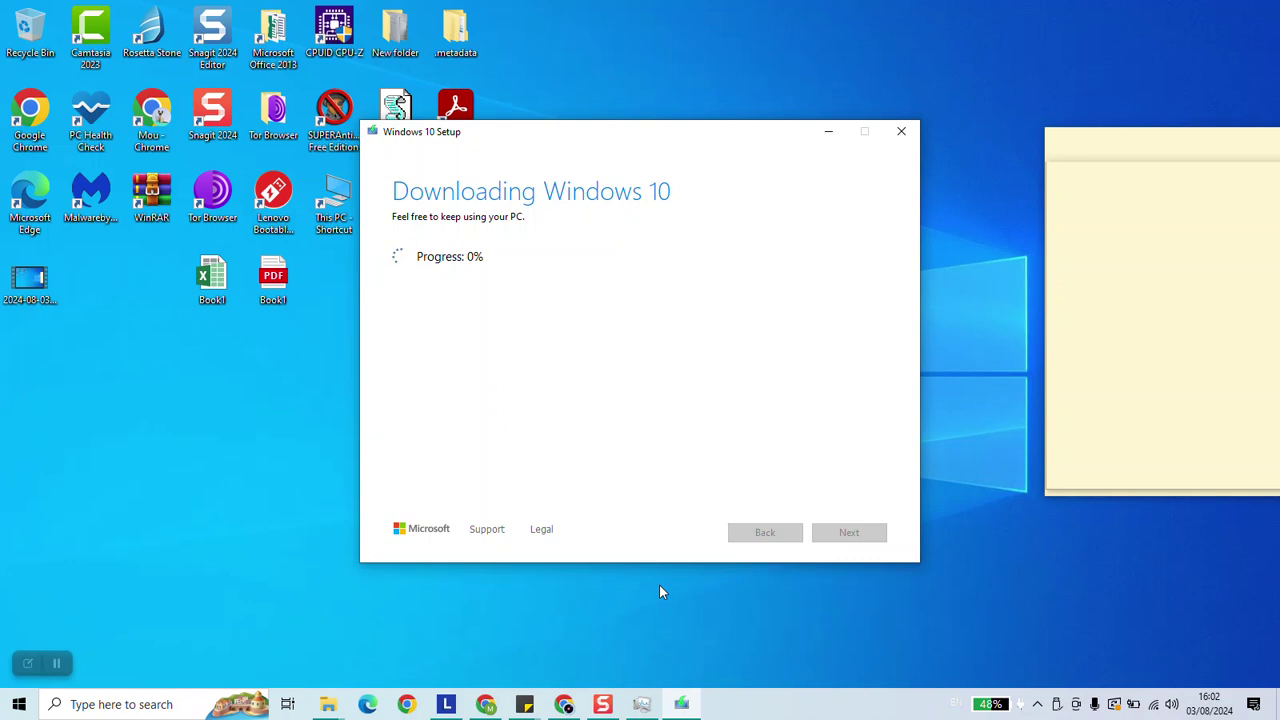
{"action": "left_click", "coordinate": [56, 663]}
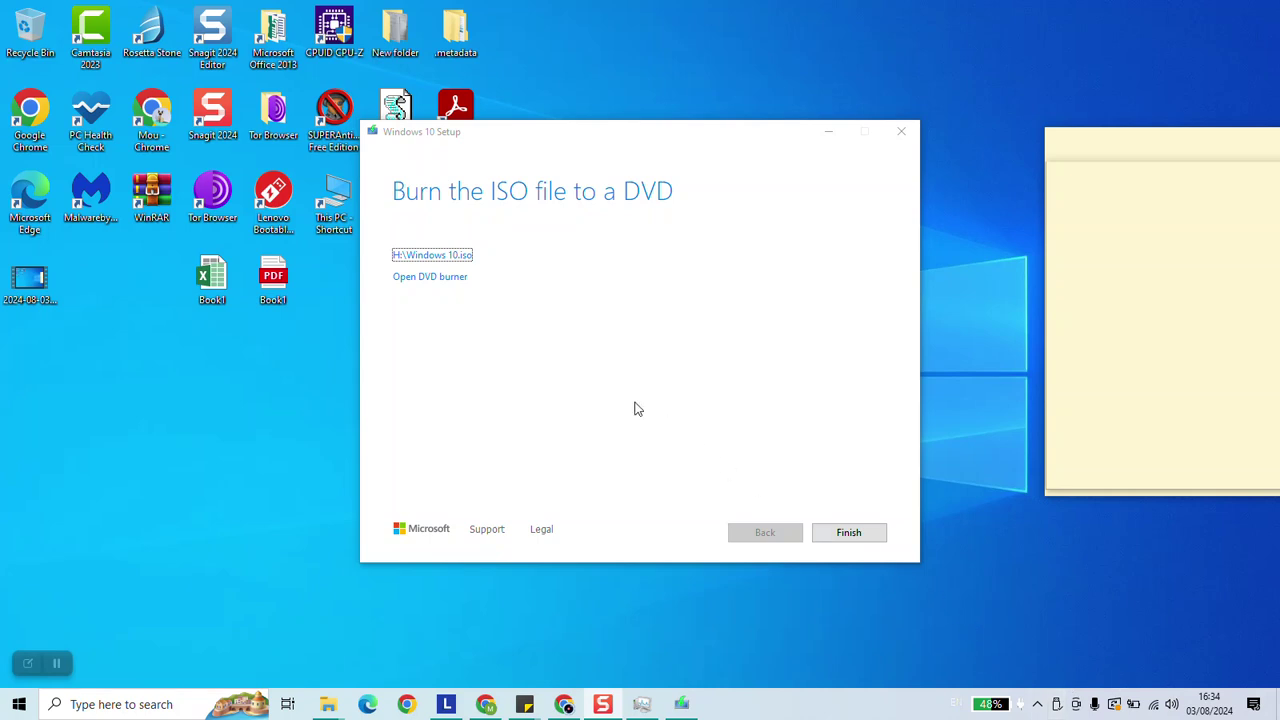
- Check H:\Windows 10.iso in File Explorer, close it, and finish Windows 10 Setup
{"action": "left_click", "coordinate": [432, 256]}
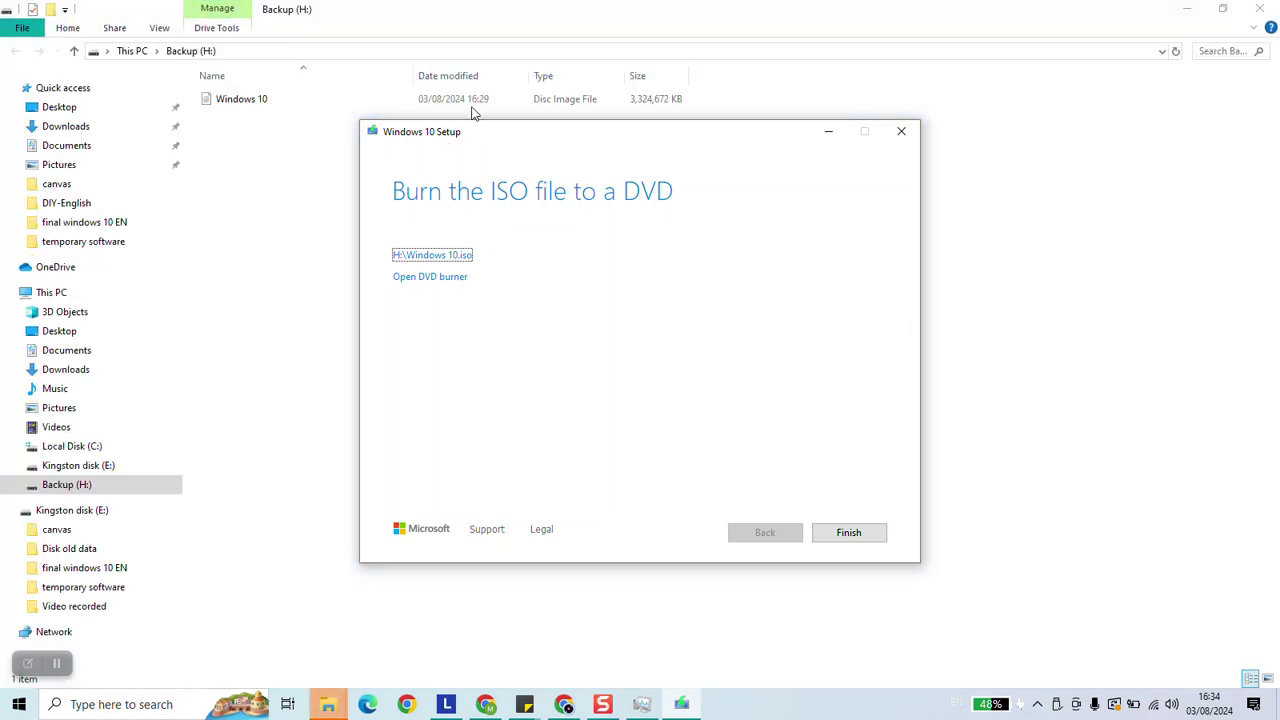
{"action": "left_click", "coordinate": [245, 99]}
{"action": "left_click", "coordinate": [1260, 8]}
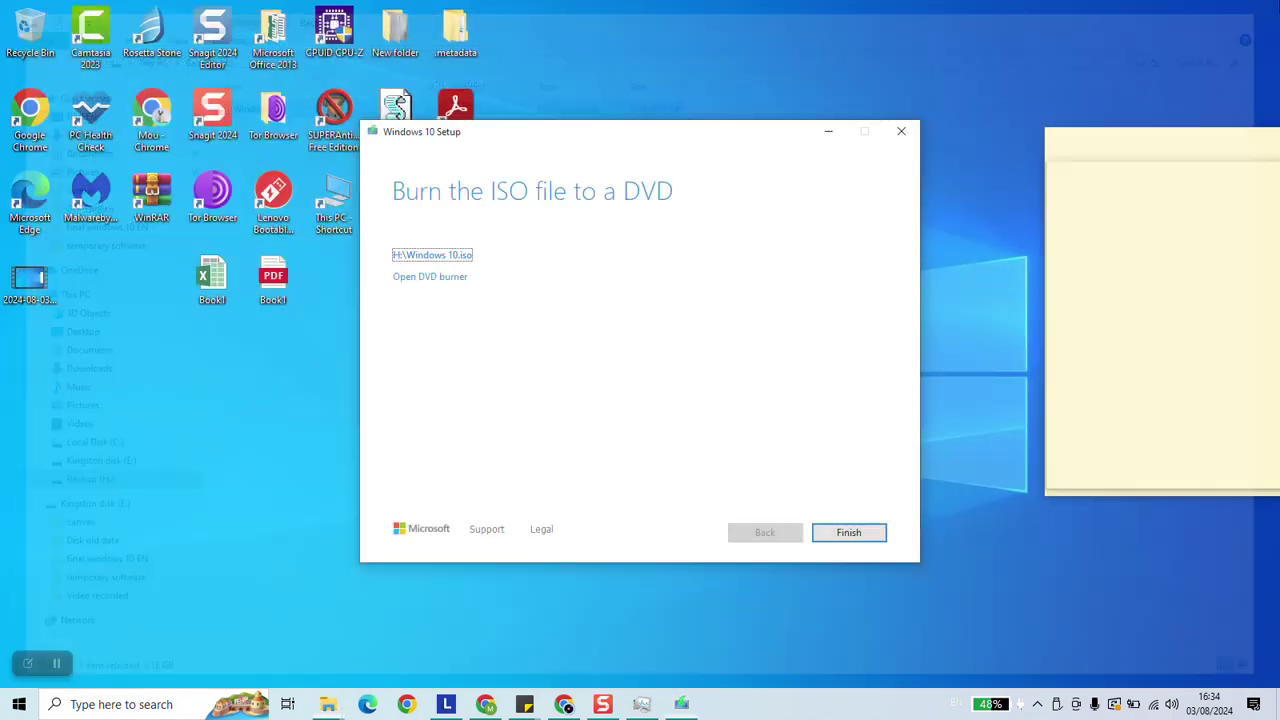
{"action": "left_click", "coordinate": [848, 532]}
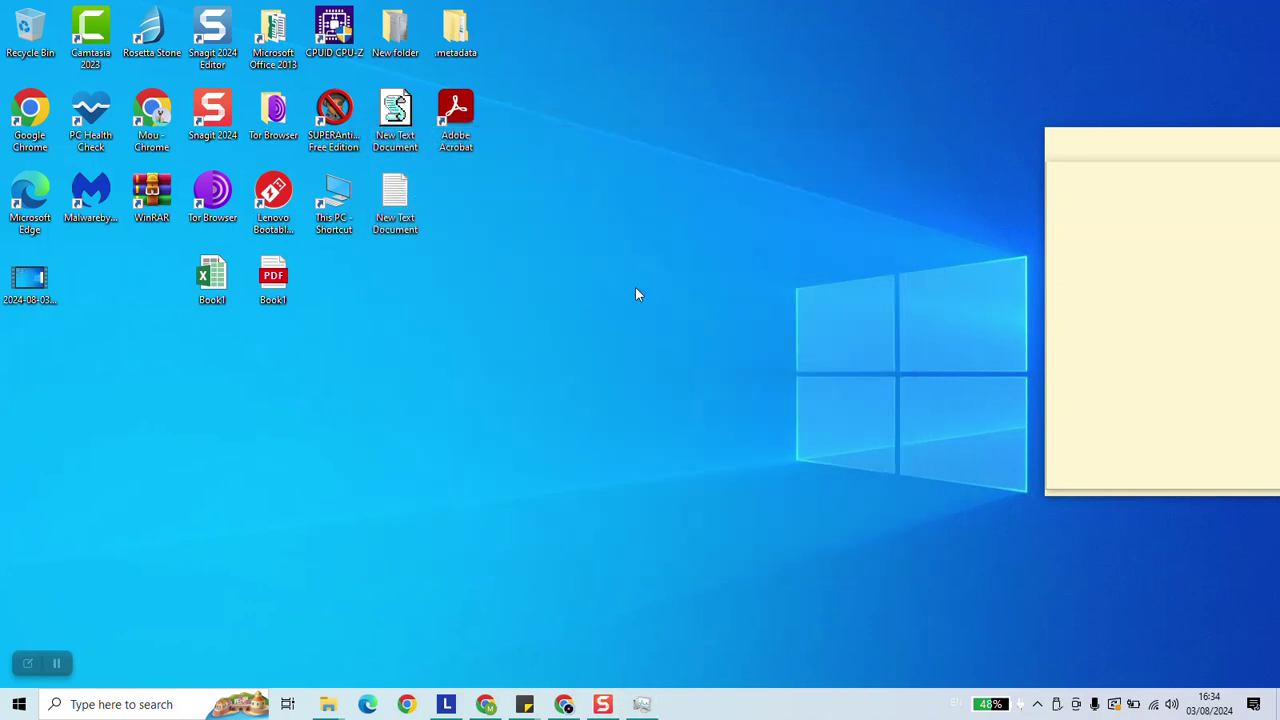
- Browse via This PC to Backup (H:) to show the 3,324,672 KB Windows 10 disc image
{"action": "key", "text": "super+e"}
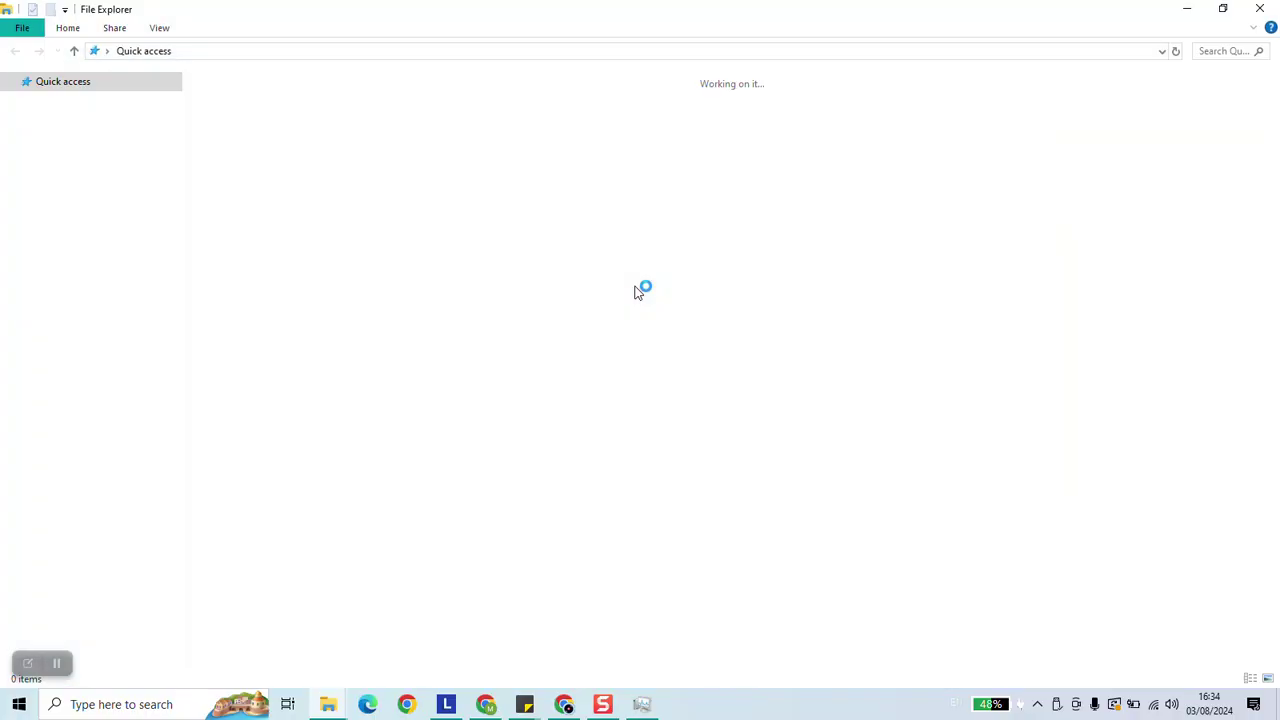
{"action": "left_click", "coordinate": [45, 293]}
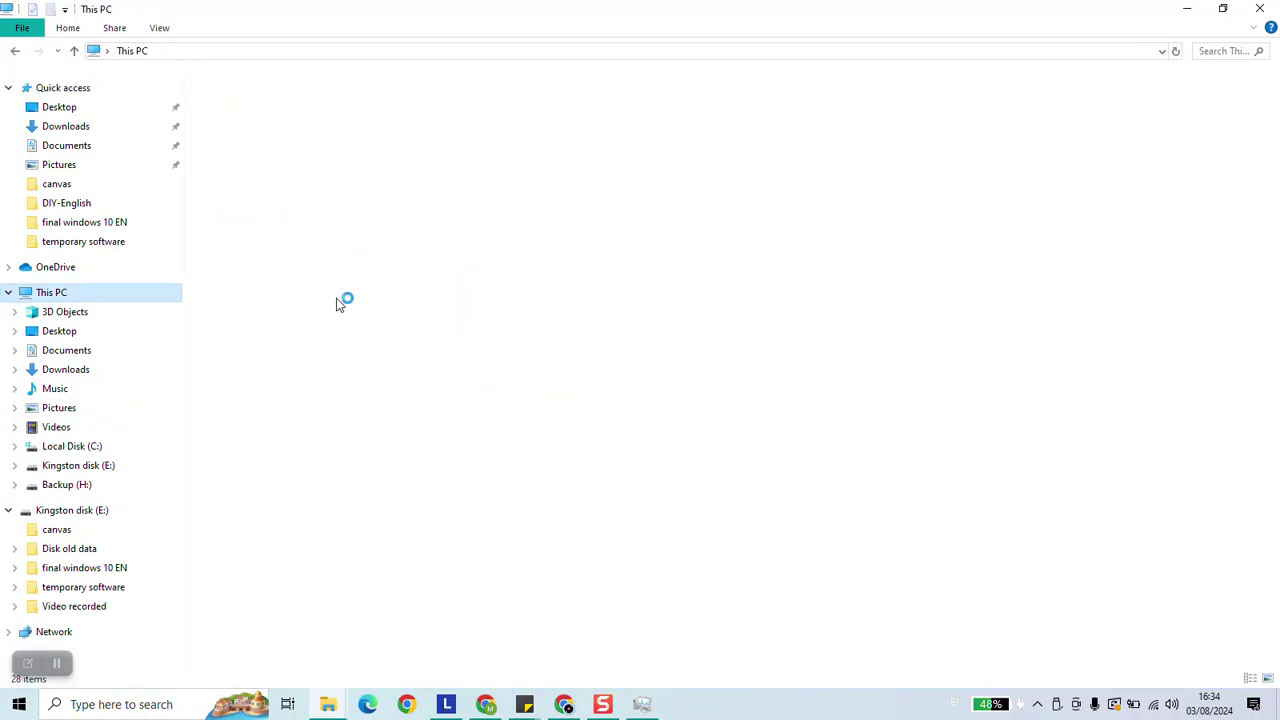
{"action": "double_click", "coordinate": [687, 232]}
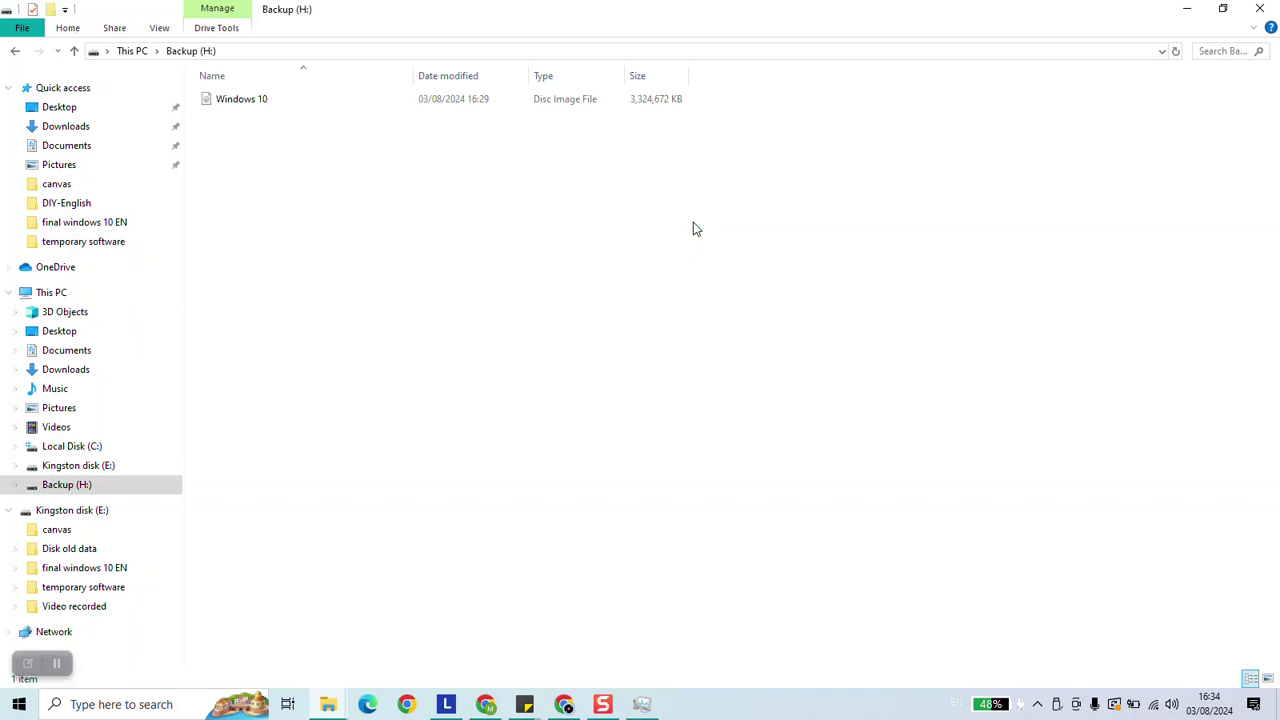
{"action": "left_click", "coordinate": [252, 104]}
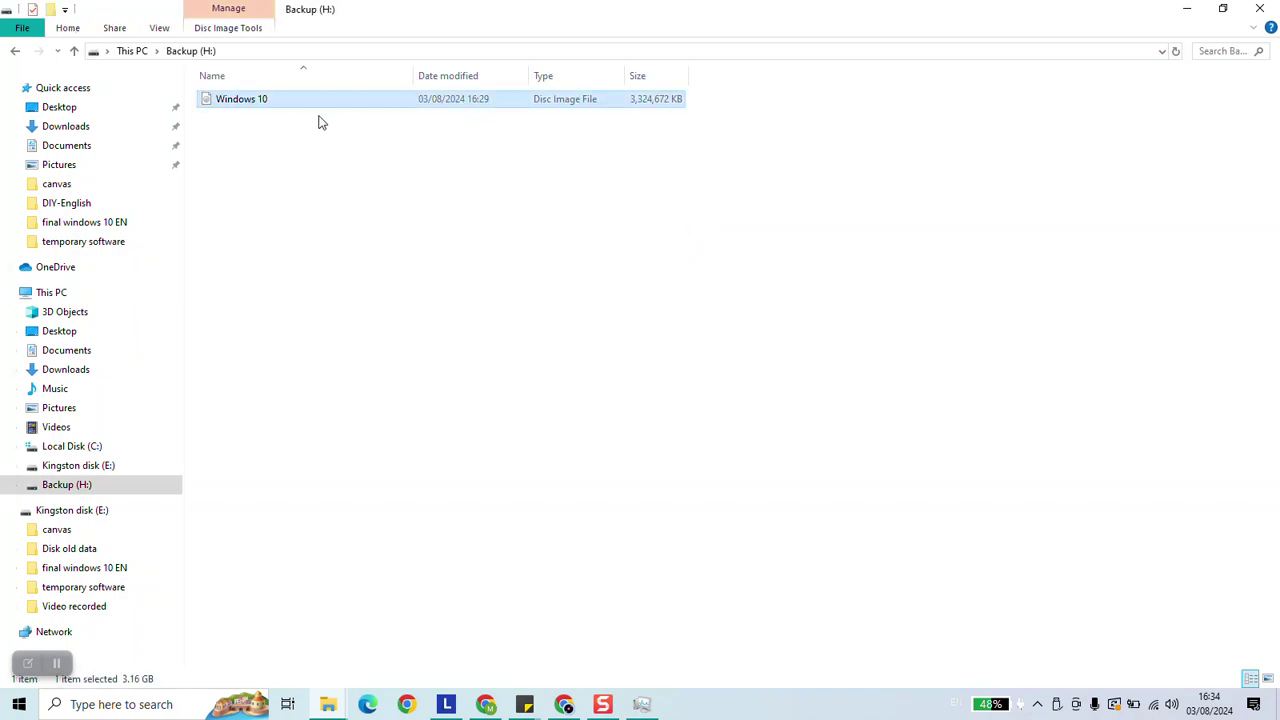
{"action": "left_click", "coordinate": [312, 178]}
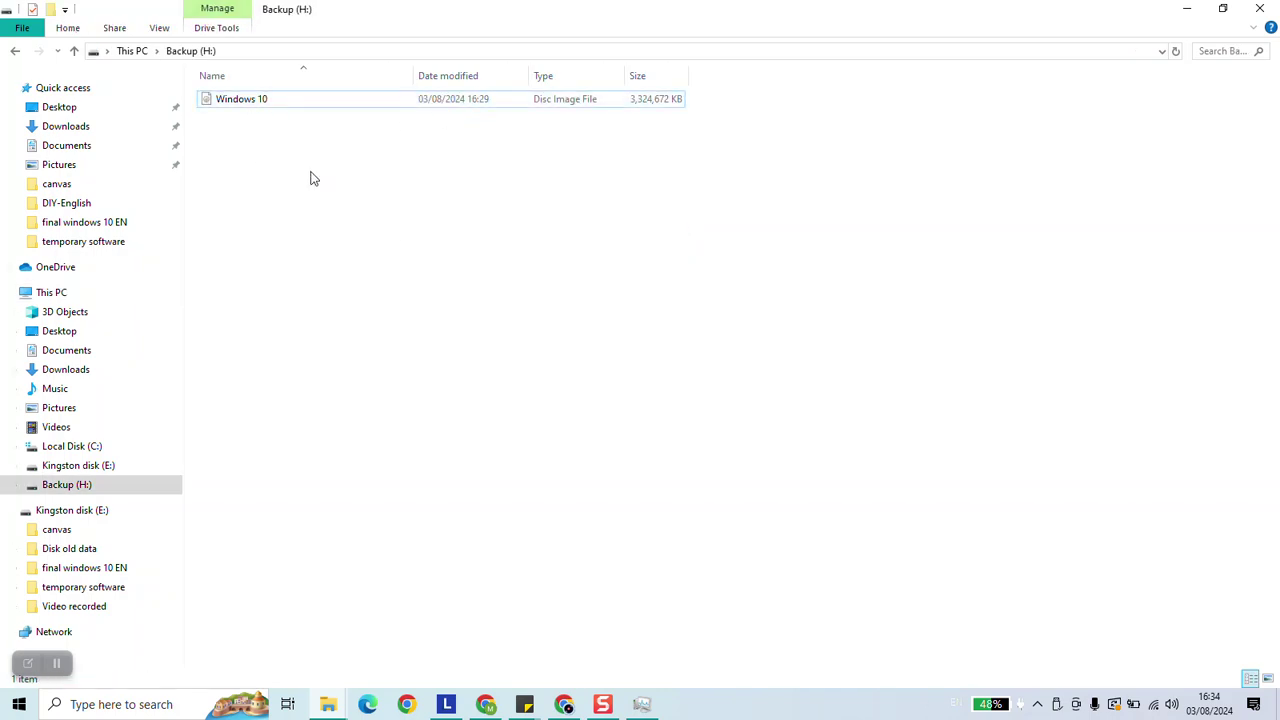